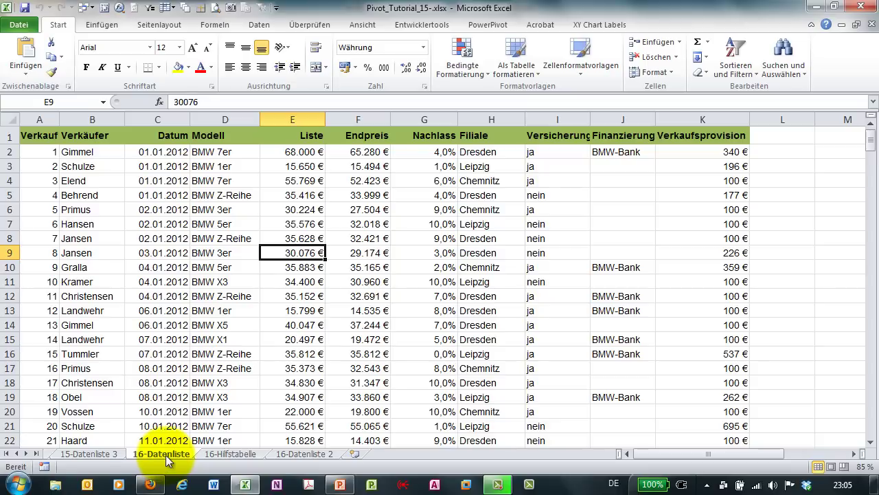
- Insert a pivot table of the sales list on a new worksheet
click(107, 26)
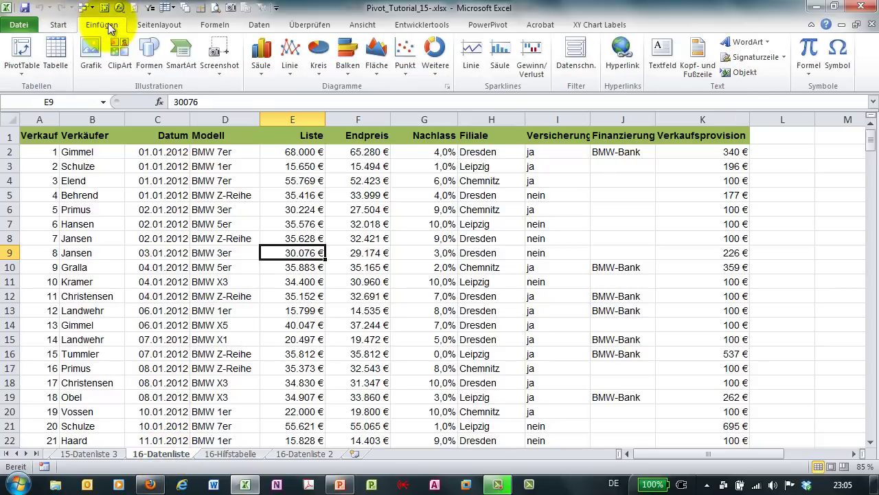
click(29, 55)
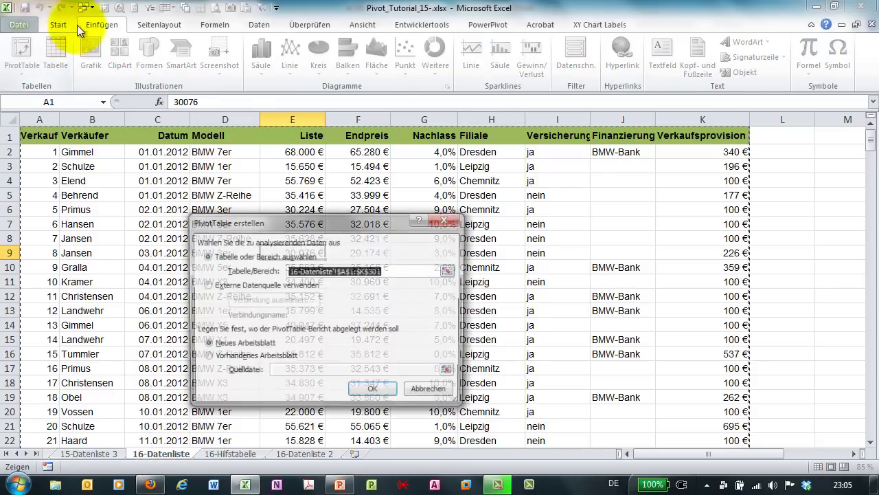
click(371, 391)
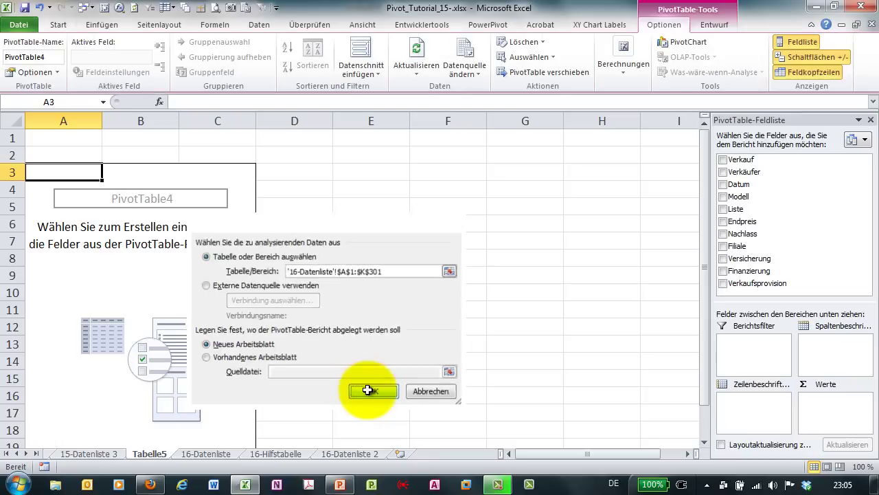
- Rename the sheet 17-Pivot, move it to the end, and add Verkäufer as row labels
double_click(152, 454)
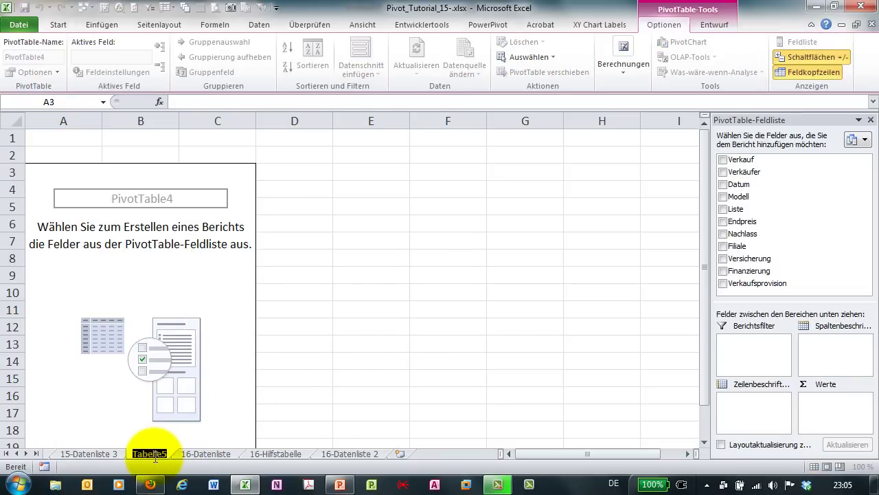
text(17-Piv)
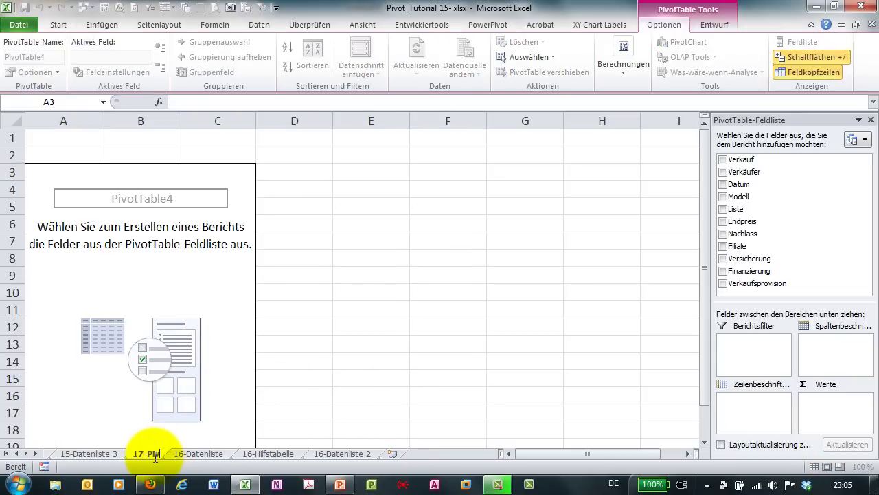
text(ot)
key(Return)
drag(154, 457, 410, 467)
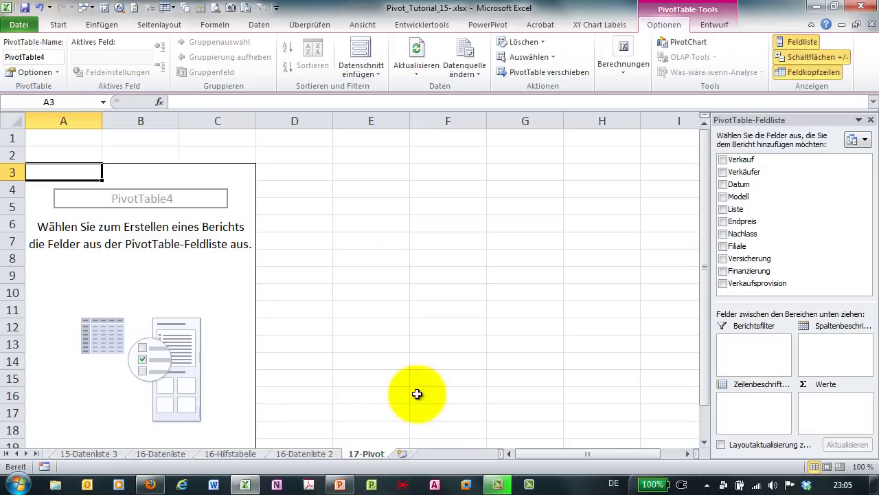
drag(755, 173, 764, 428)
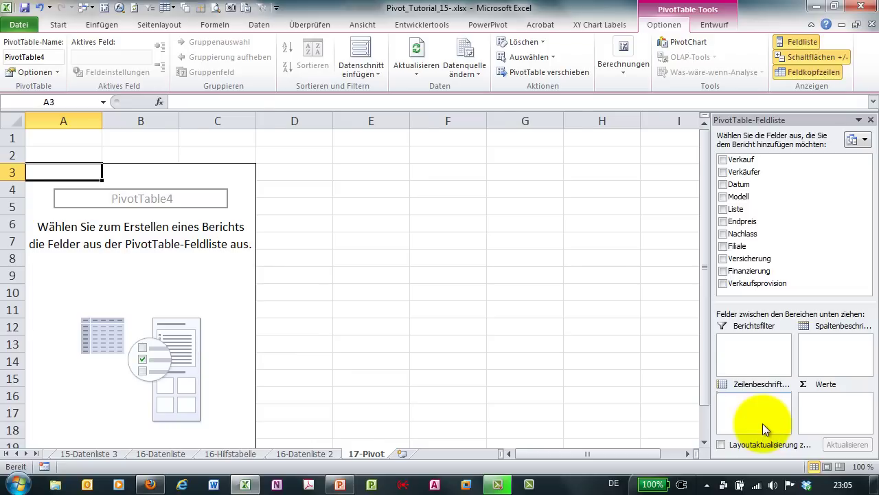
drag(762, 424, 763, 423)
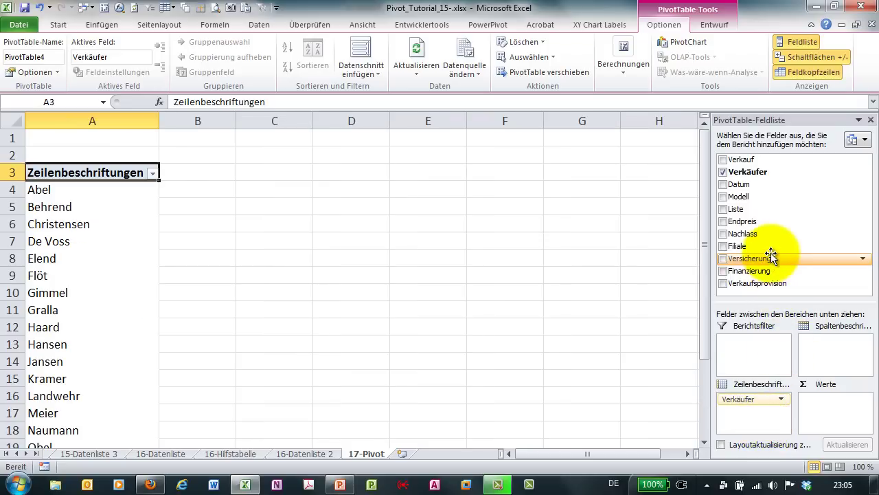
- Sum Endpreis per seller as a number with thousands separators and 0 decimals
mouse_move(773, 221)
mouse_down()
mouse_move(774, 266)
mouse_move(826, 408)
mouse_up()
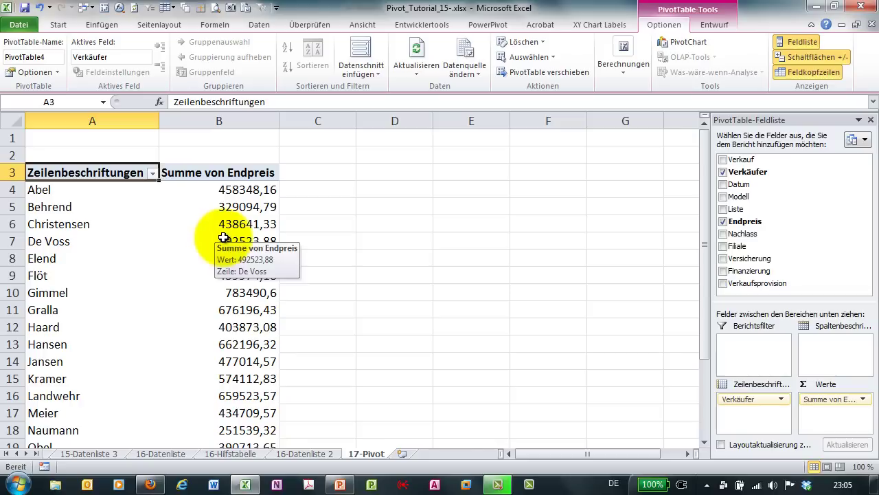
right_click(235, 193)
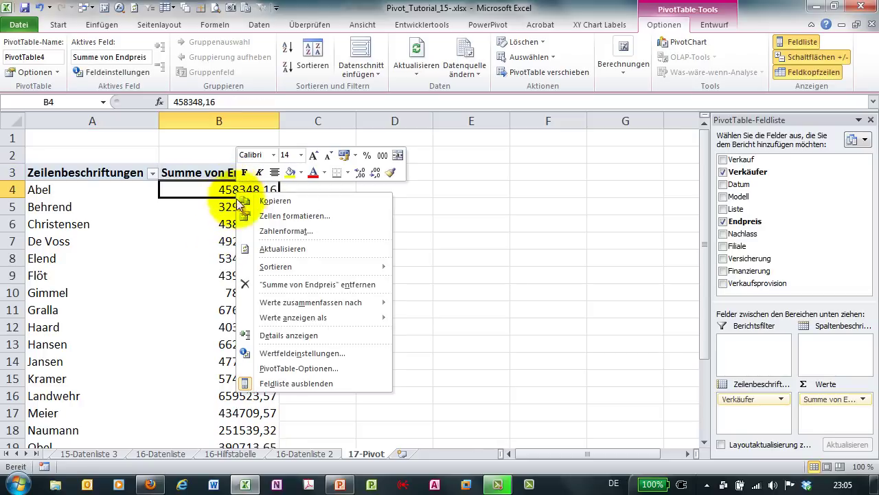
click(280, 354)
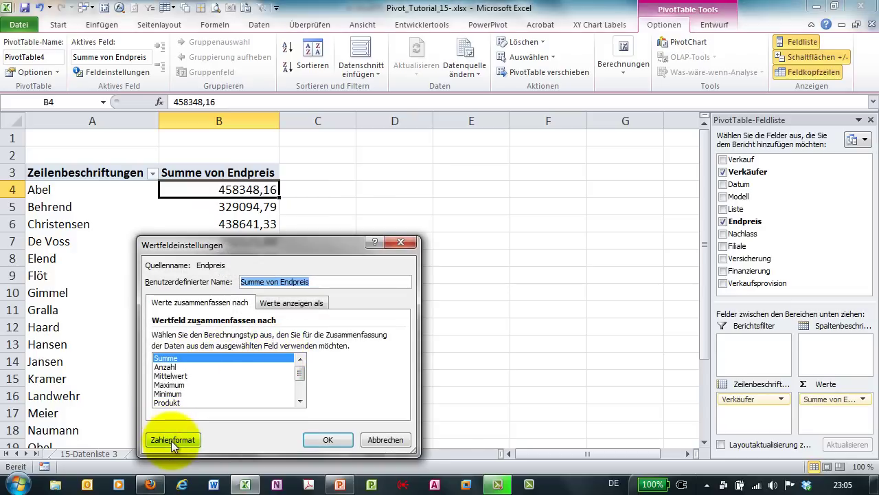
click(172, 441)
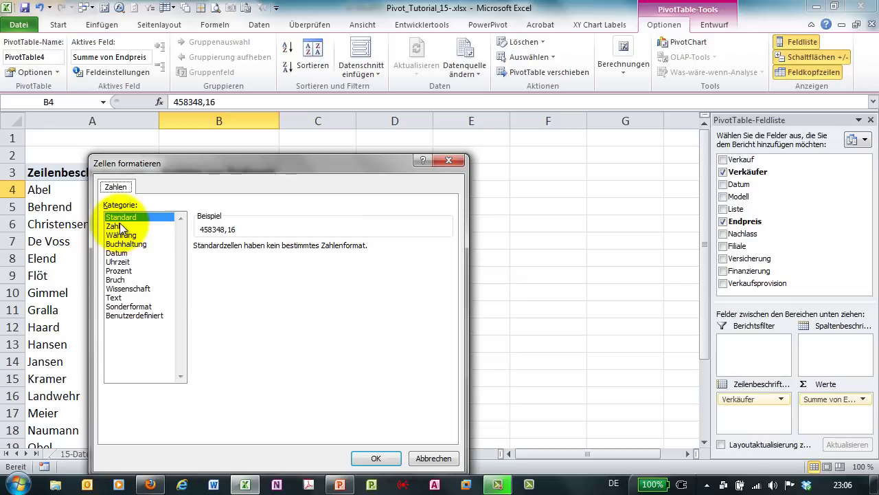
click(115, 226)
click(233, 264)
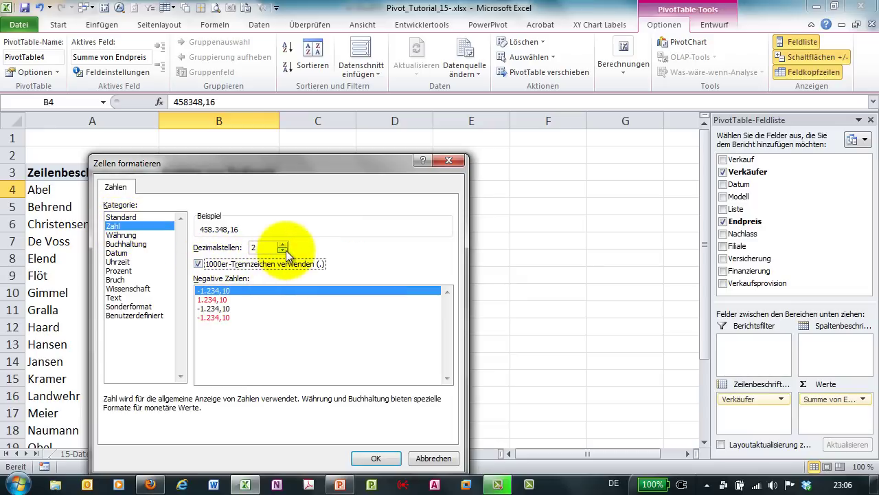
double_click(282, 250)
click(368, 459)
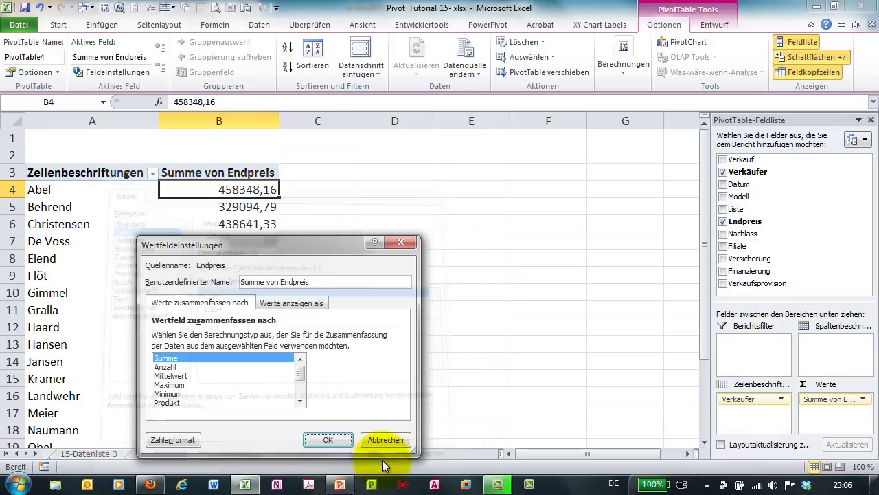
click(333, 435)
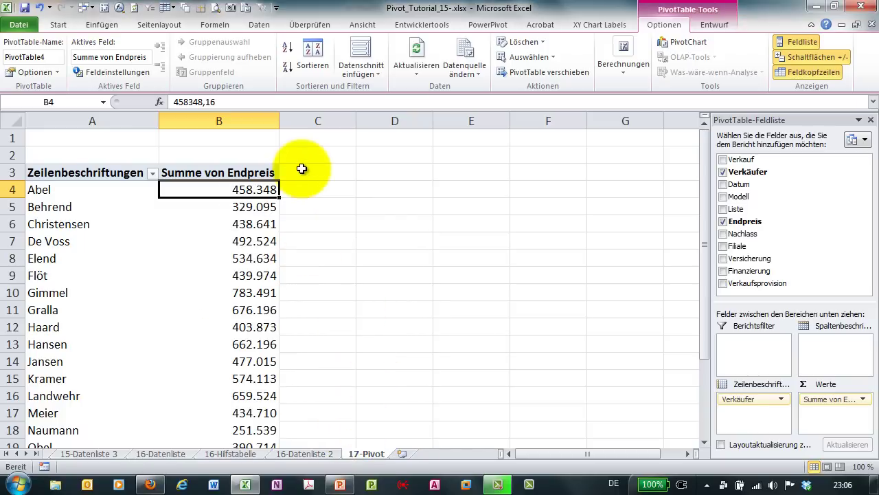
scroll(300, 191, down, 2)
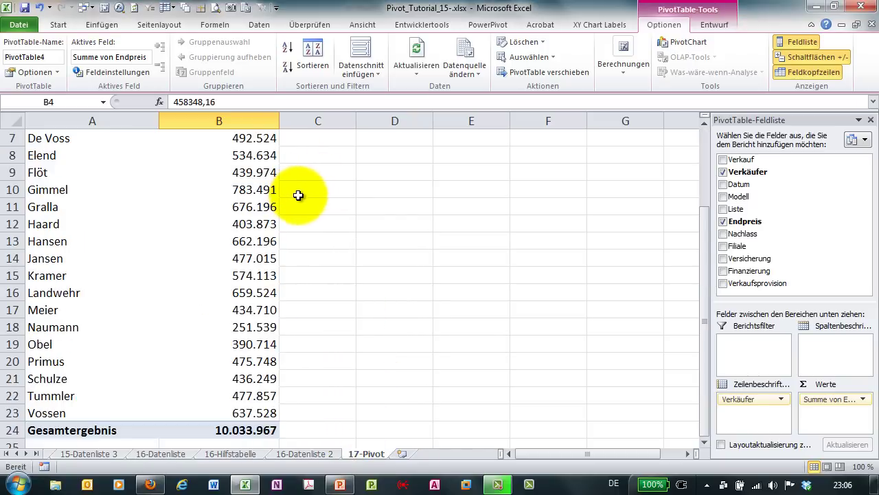
scroll(301, 195, down, 2)
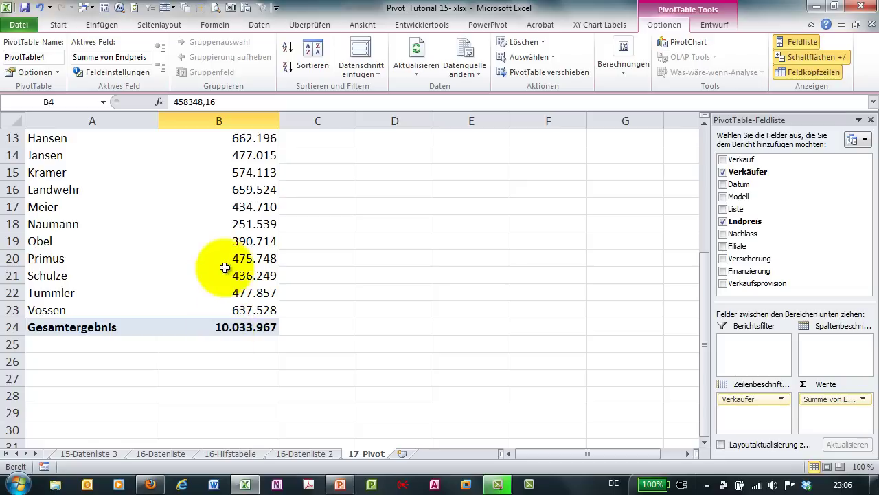
scroll(214, 274, up, 1)
scroll(244, 270, up, 3)
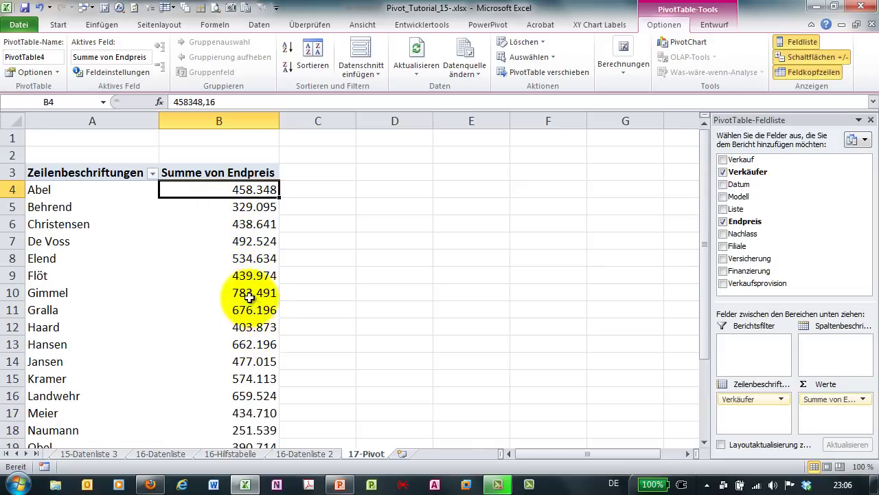
- Add Filiale above Verkäufer in the rows and filter the branches to Leipzig only as a test
drag(736, 246, 732, 397)
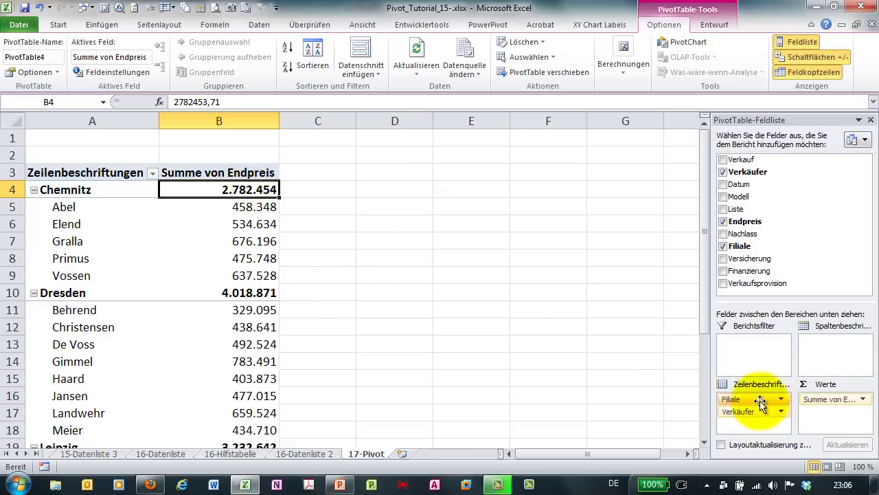
click(152, 173)
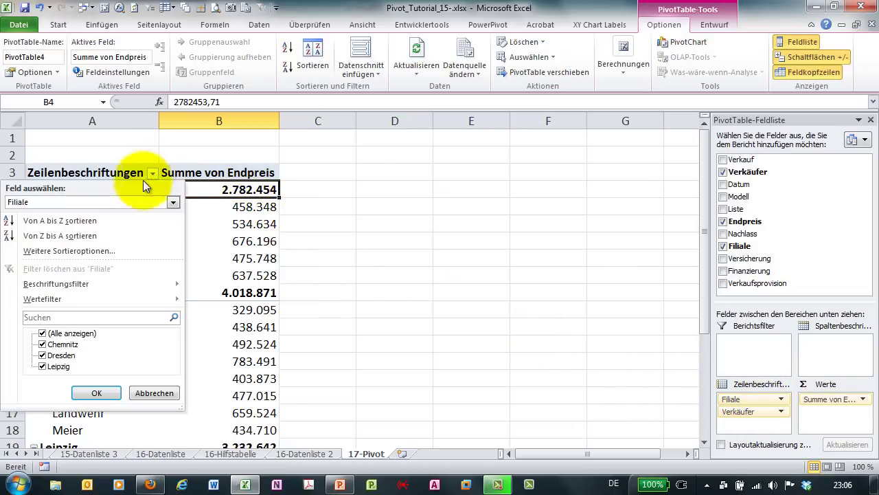
click(42, 333)
click(42, 366)
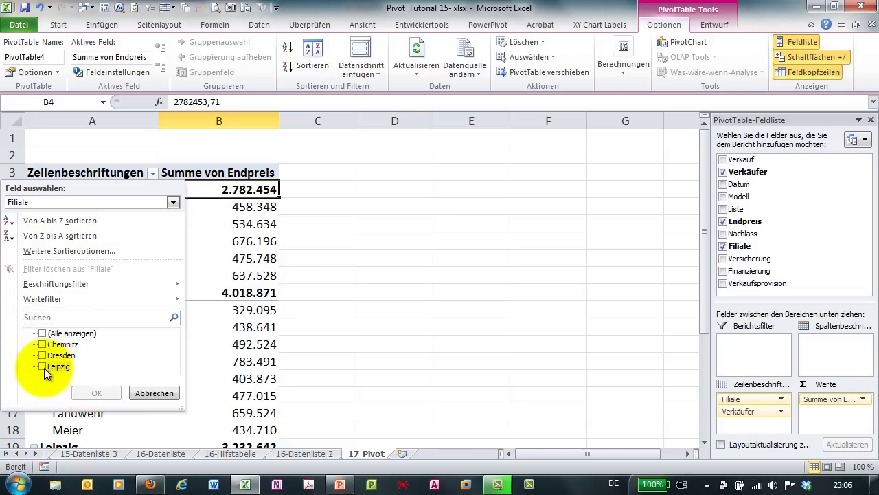
click(43, 366)
click(96, 392)
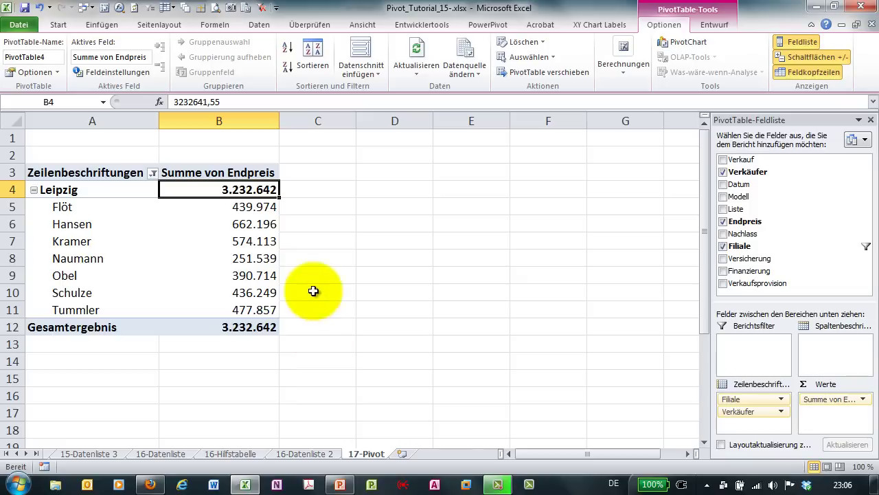
- Restore all three branches (Chemnitz, Dresden, Leipzig) in the row filter
click(154, 174)
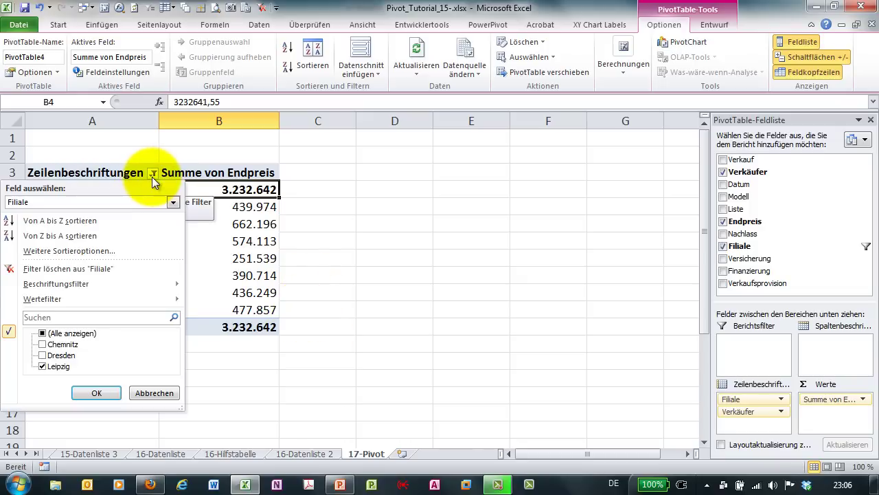
click(43, 333)
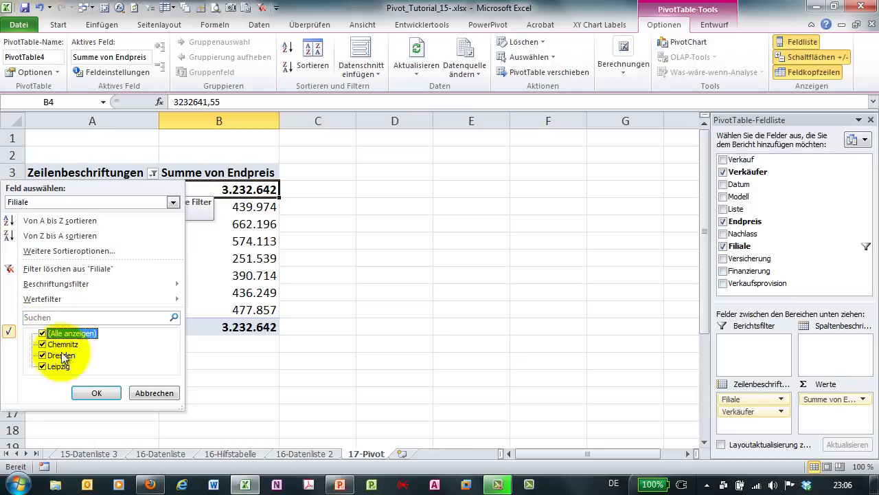
click(94, 392)
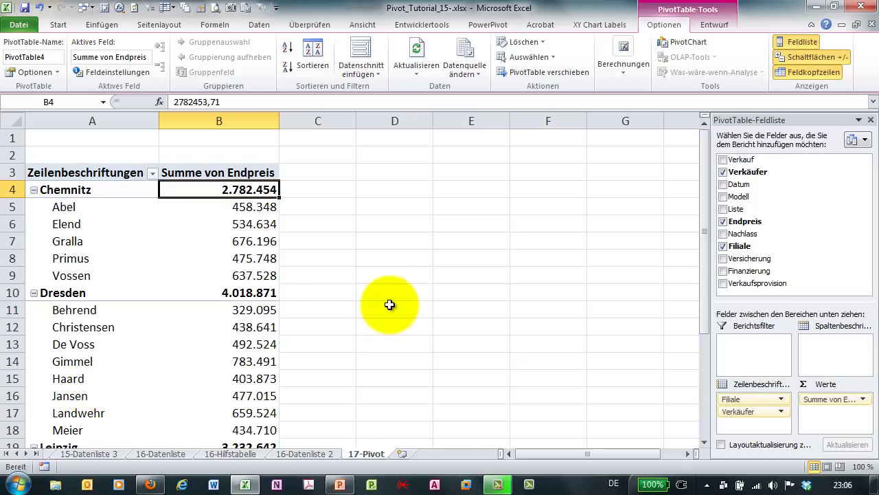
click(341, 190)
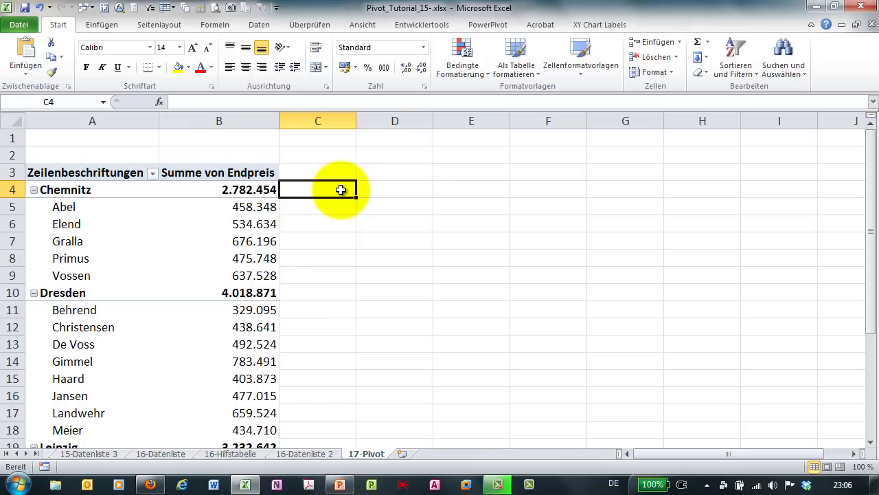
- Enter the 19% formula =B4*0,19 in C4
text(=)
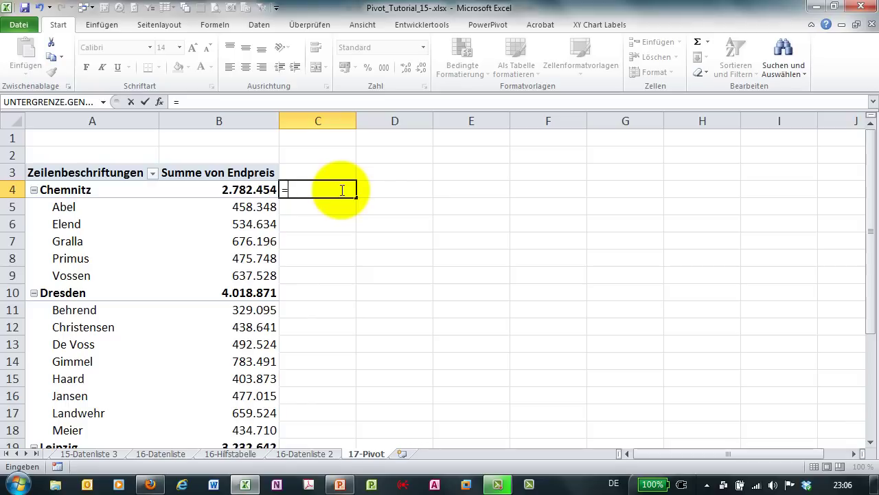
text(b3)
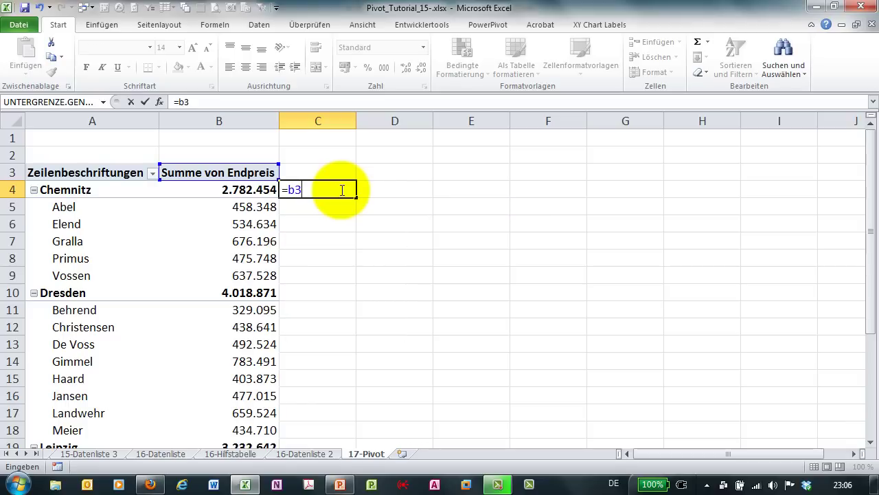
key(BackSpace)
text(4*0,19)
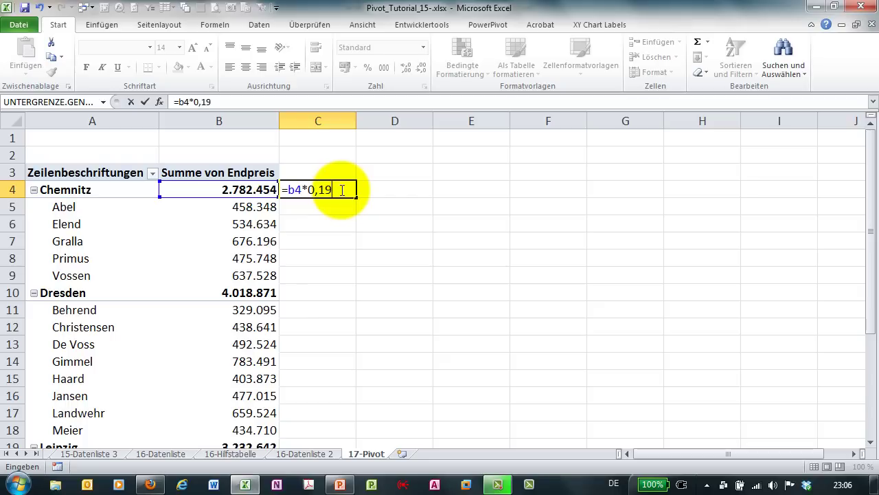
key(Return)
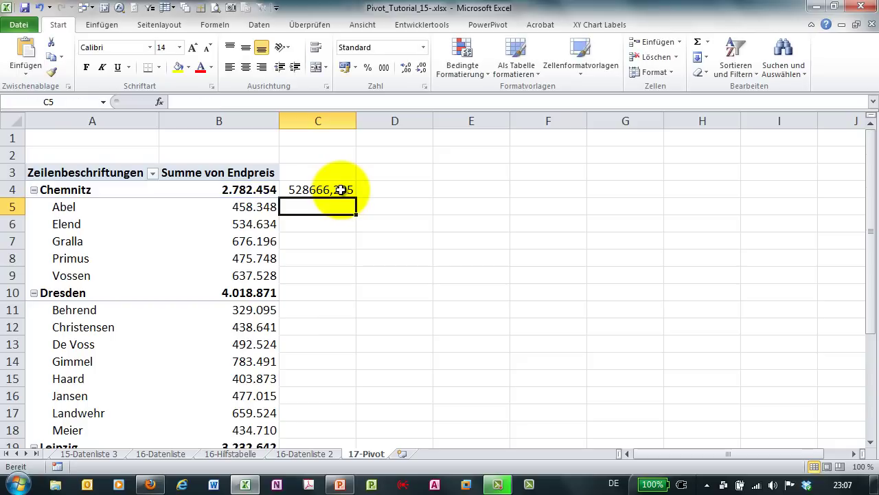
- Format C4 as a whole number with thousands separators and fill it down column C
click(341, 190)
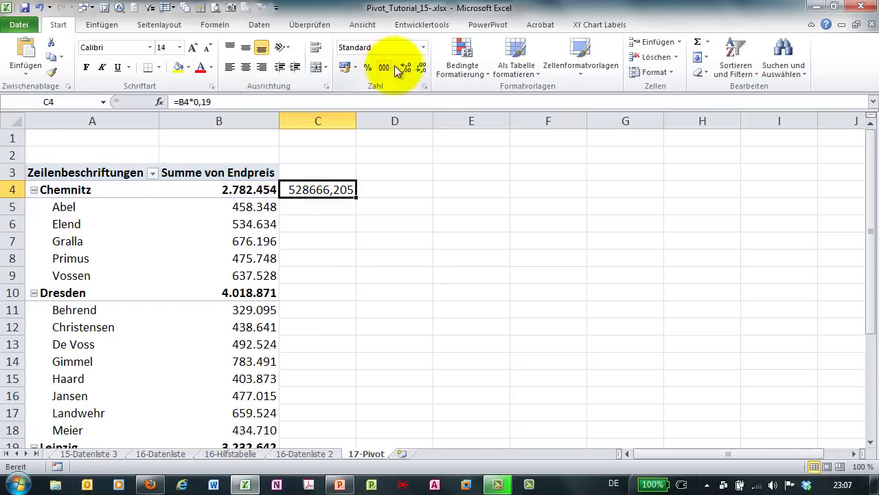
click(423, 48)
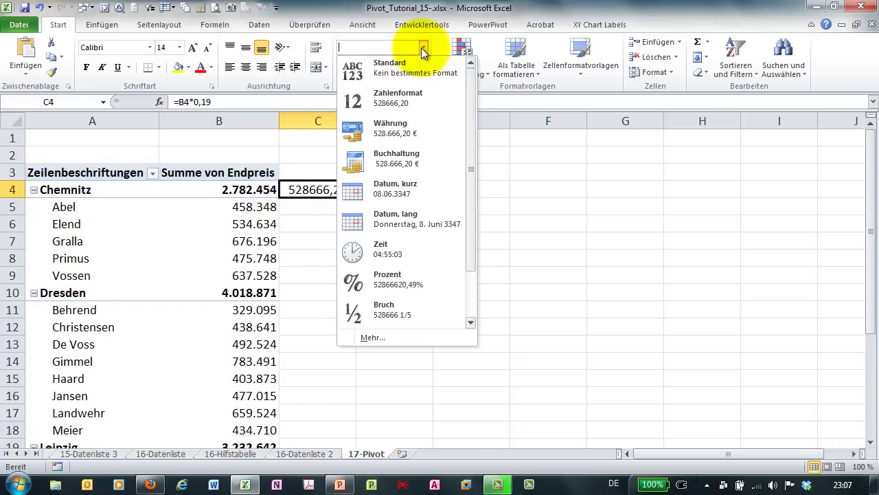
click(393, 97)
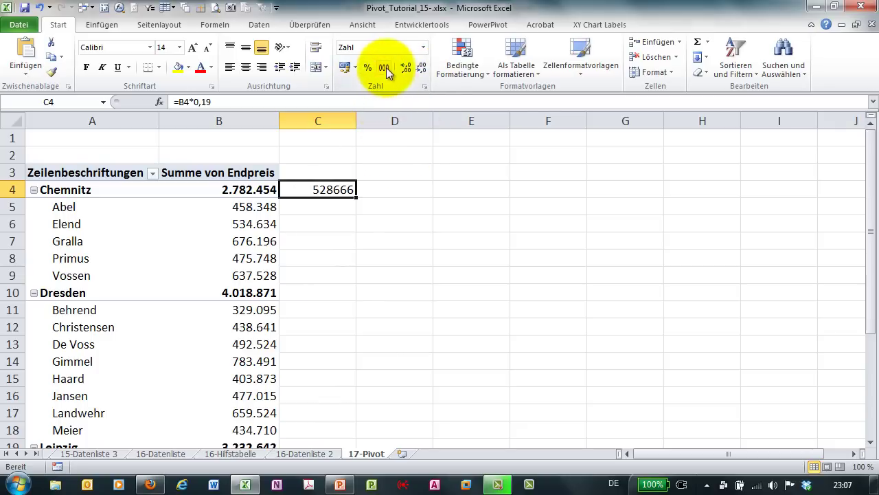
click(424, 48)
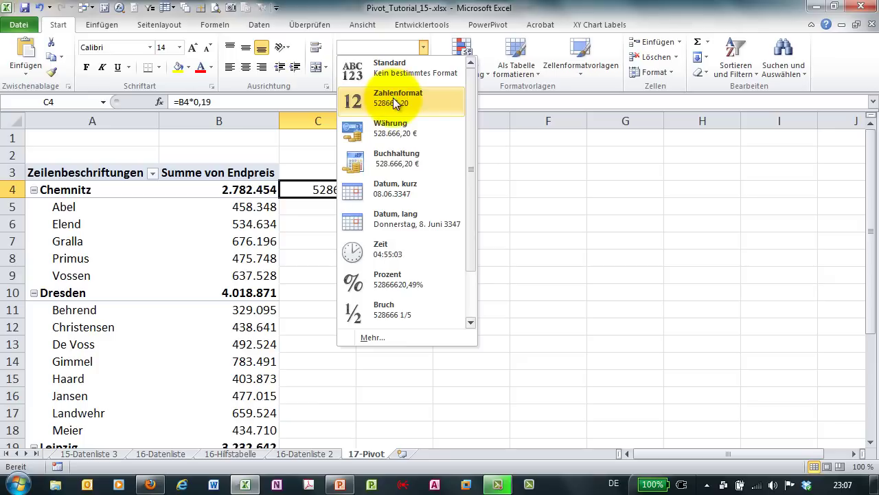
click(374, 338)
click(246, 260)
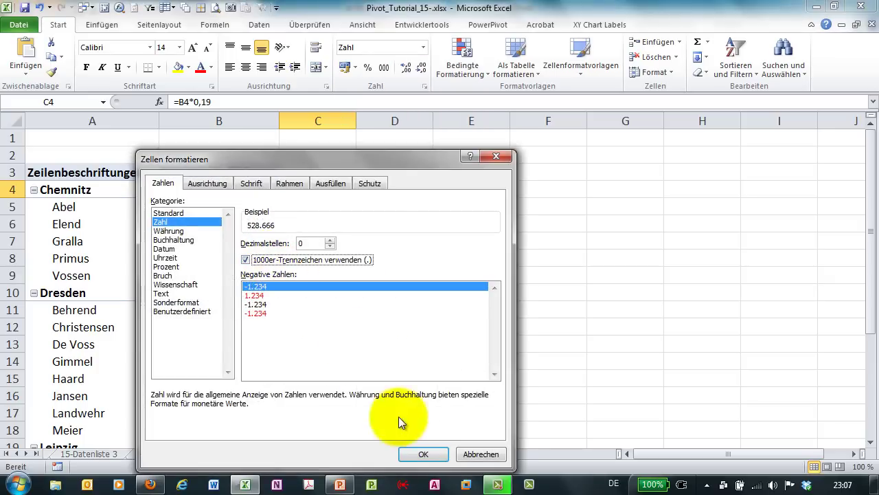
click(420, 454)
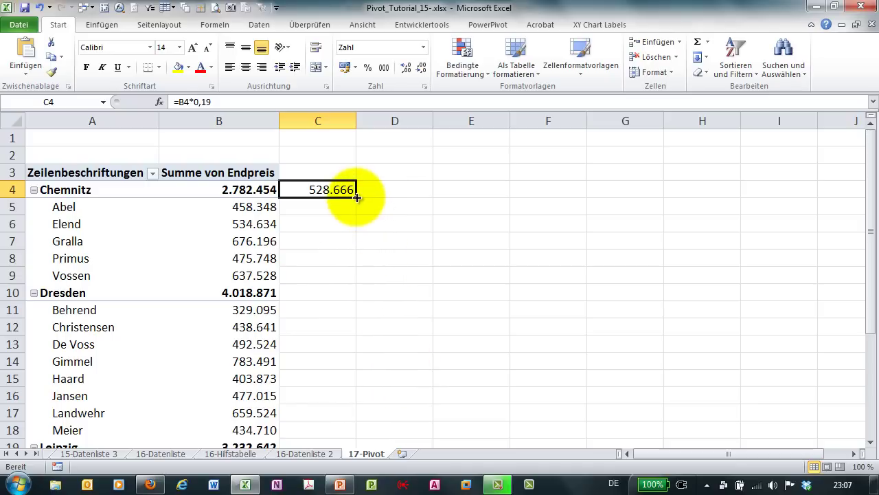
double_click(357, 197)
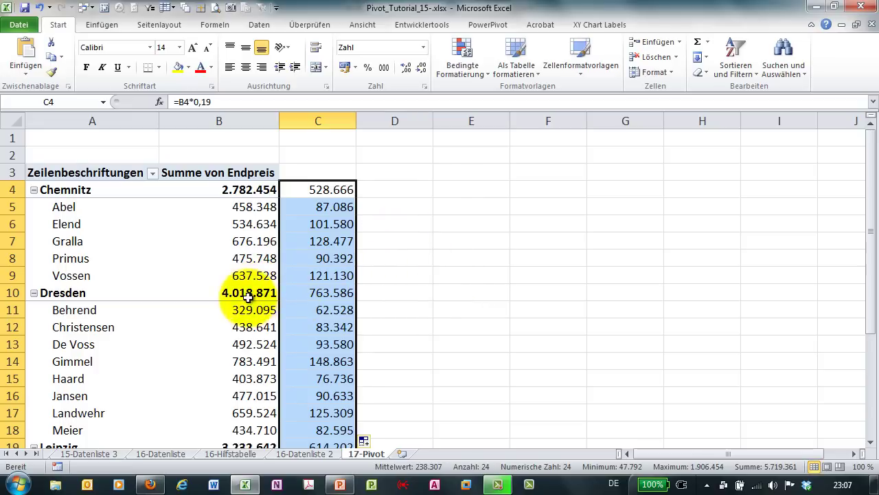
- Uncheck Chemnitz and Dresden so only Leipzig shows, then select column C
click(151, 172)
click(42, 333)
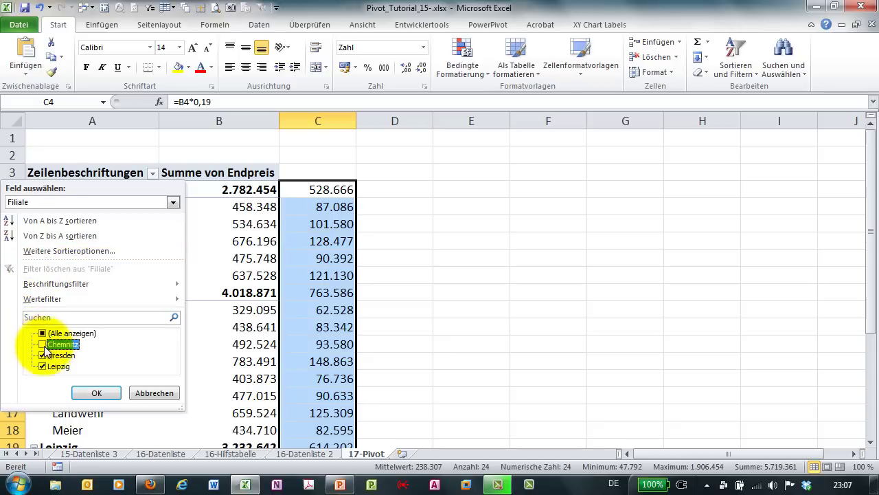
click(43, 366)
click(96, 392)
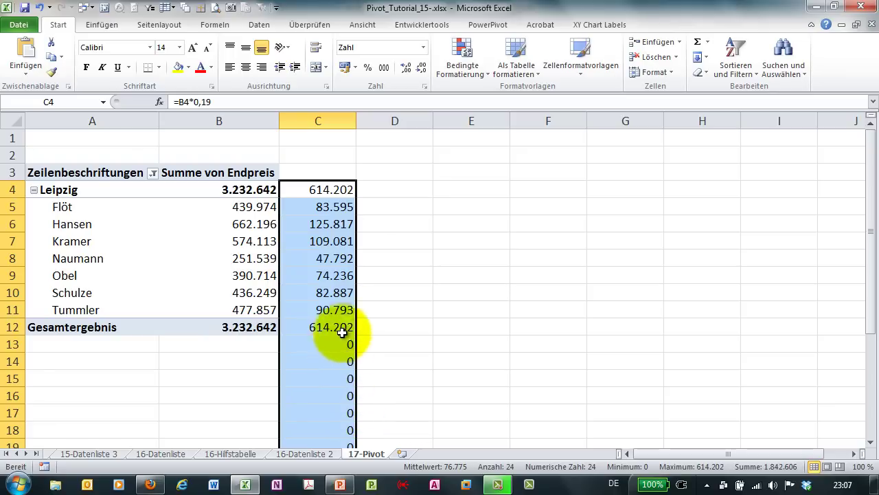
click(314, 122)
- Clear column C and show all branches in the pivot again
key(Delete)
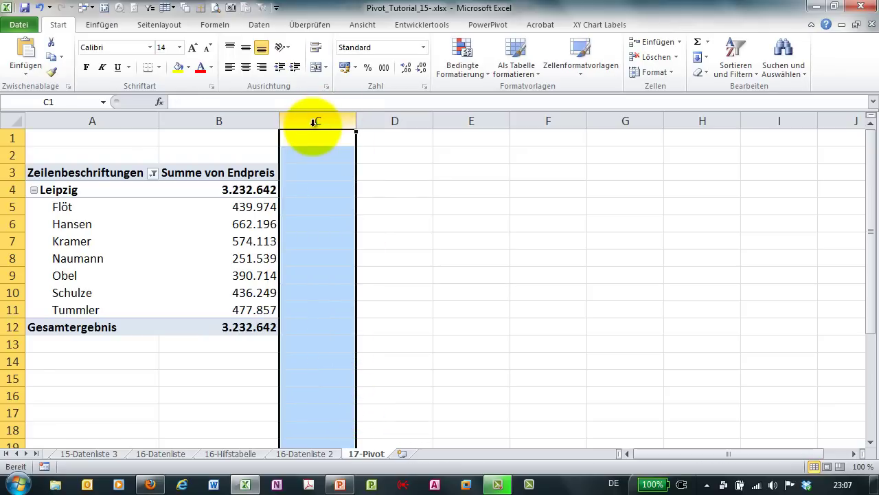
click(153, 174)
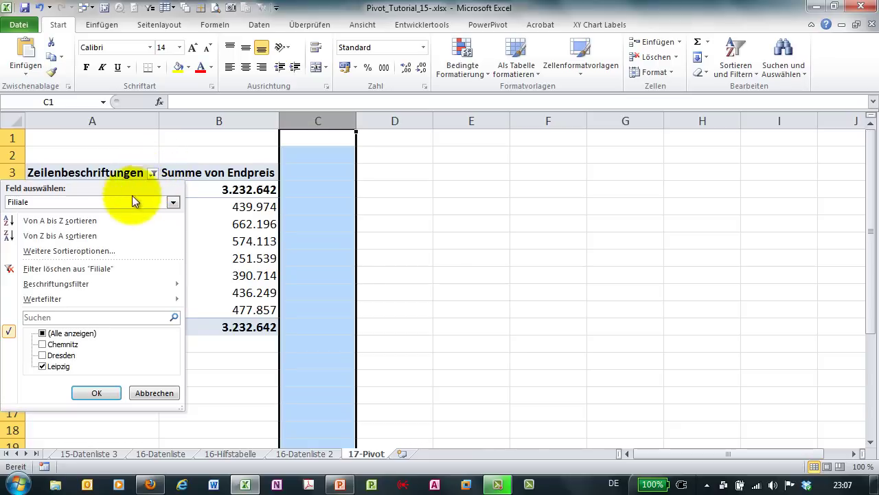
click(44, 333)
click(86, 391)
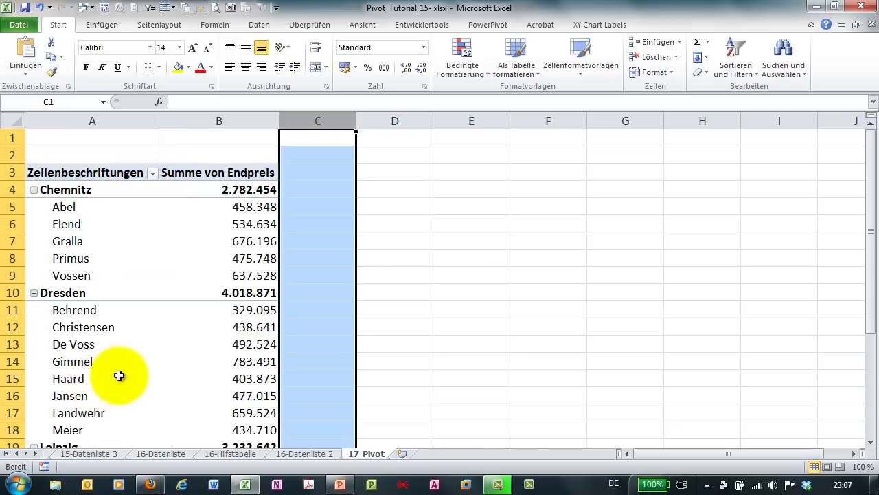
- Test a PIVOTDATENZUORDNEN lookup of Chemnitz's total in C4, inspect its copies, then clear column C
click(323, 189)
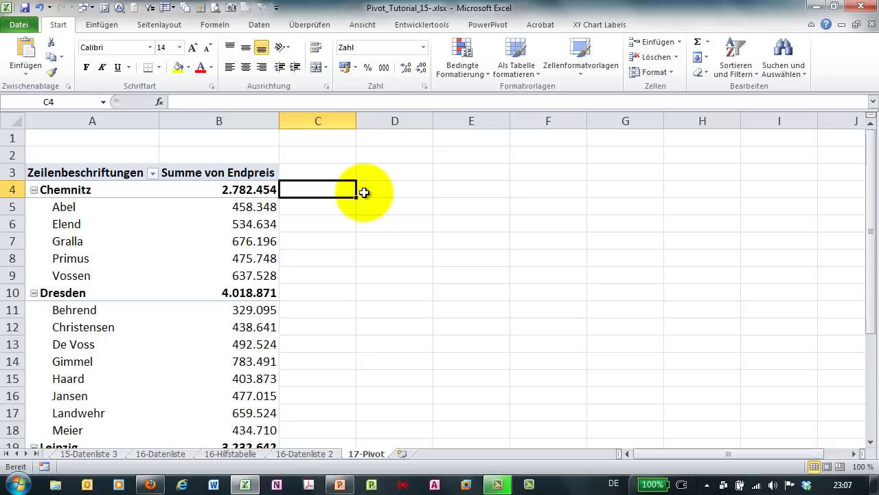
text(=)
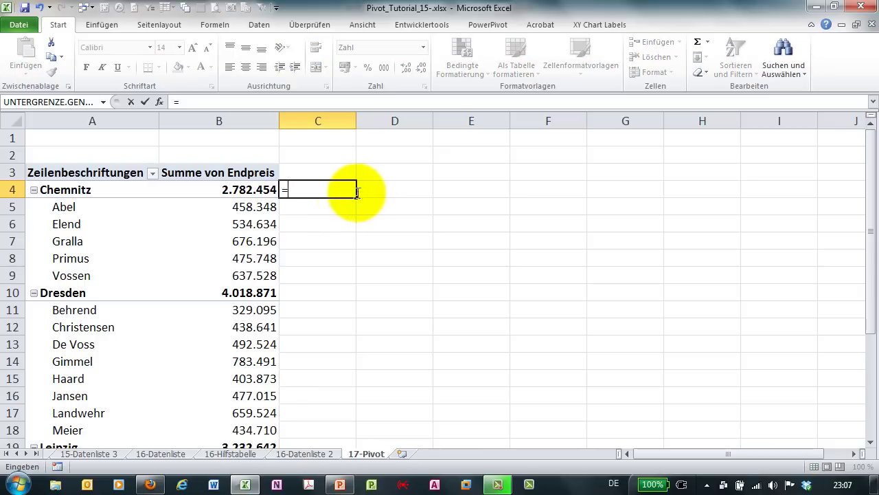
click(228, 192)
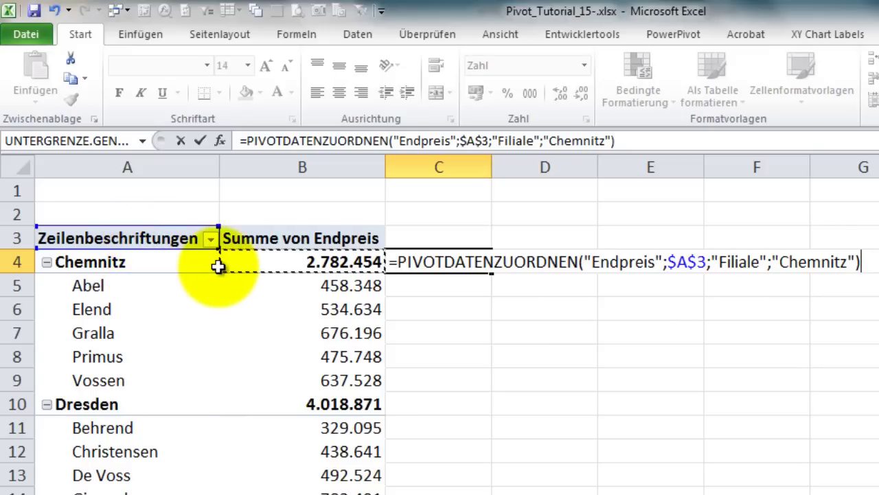
key(Return)
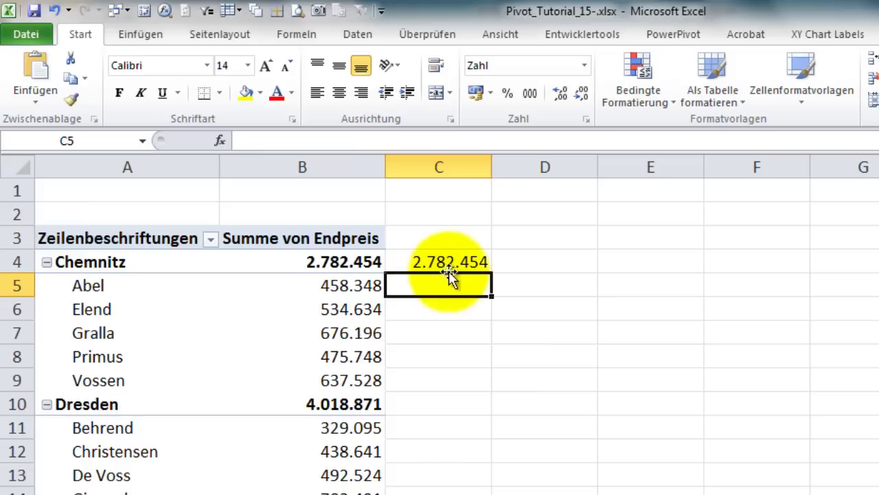
click(448, 268)
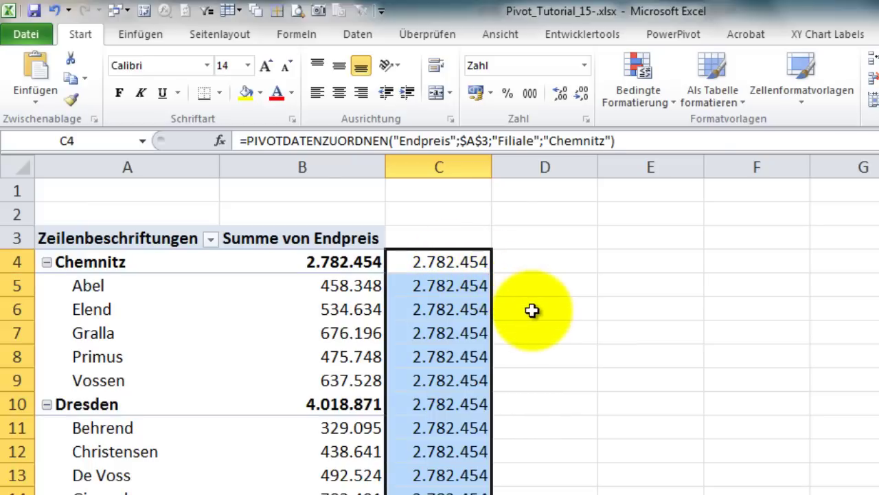
double_click(447, 281)
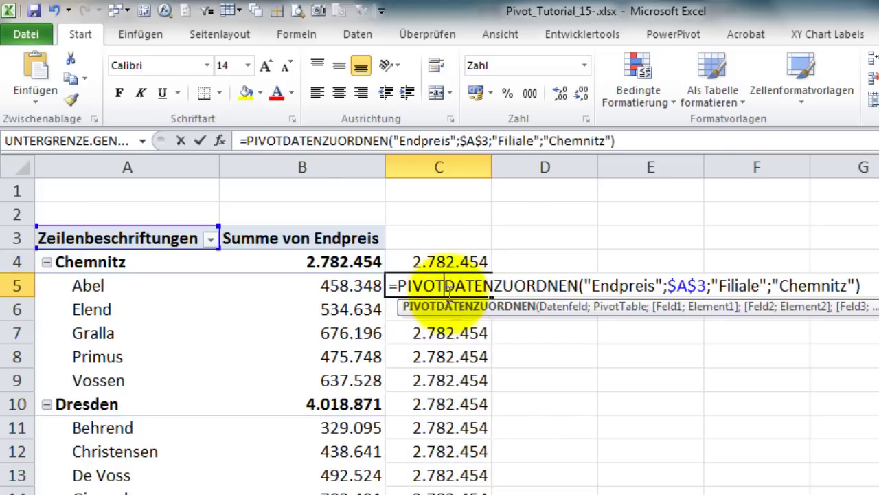
double_click(436, 332)
click(443, 167)
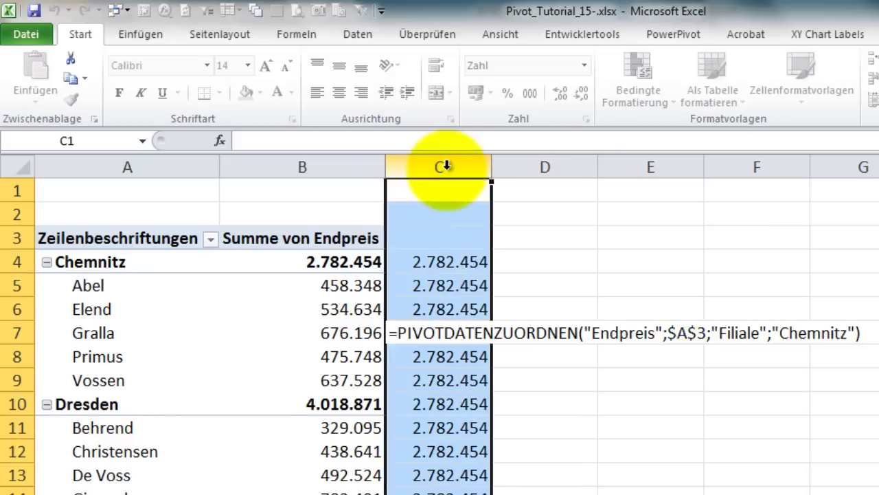
key(Delete)
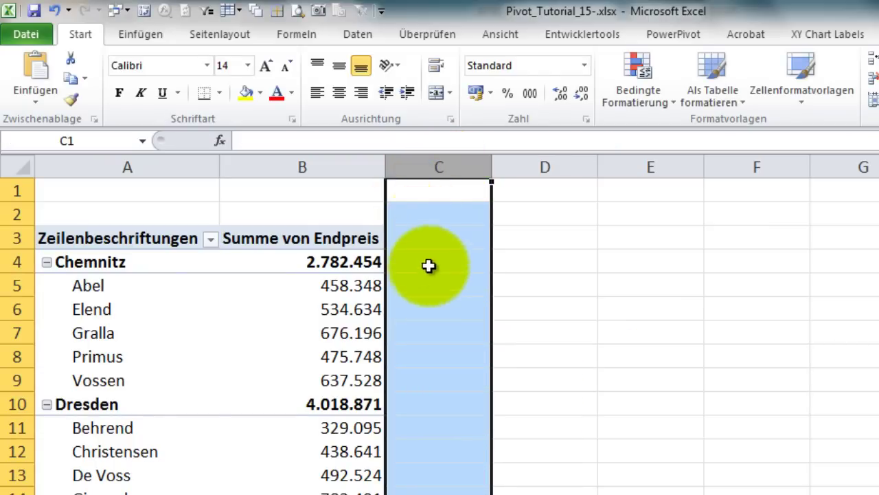
- Link C4 to Chemnitz's total (2.782.454) and C5 to Abel's Chemnitz total (458.348) via PIVOTDATENZUORDNEN
click(412, 260)
text(=)
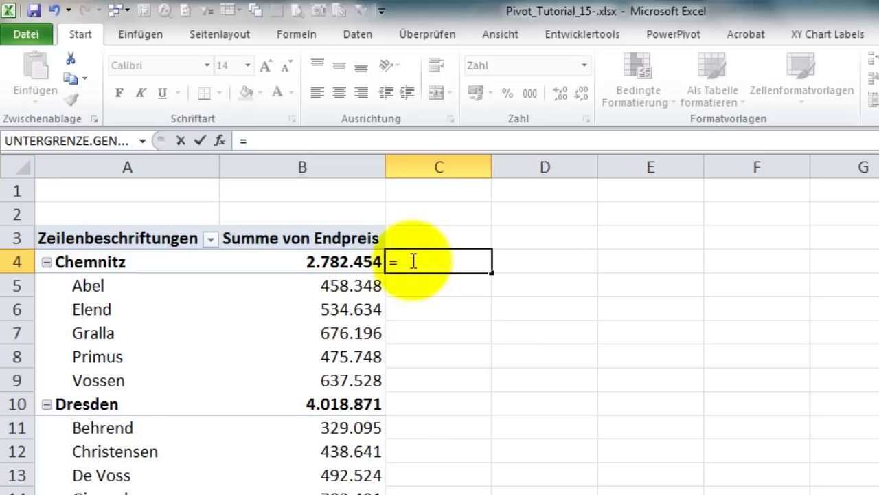
click(351, 261)
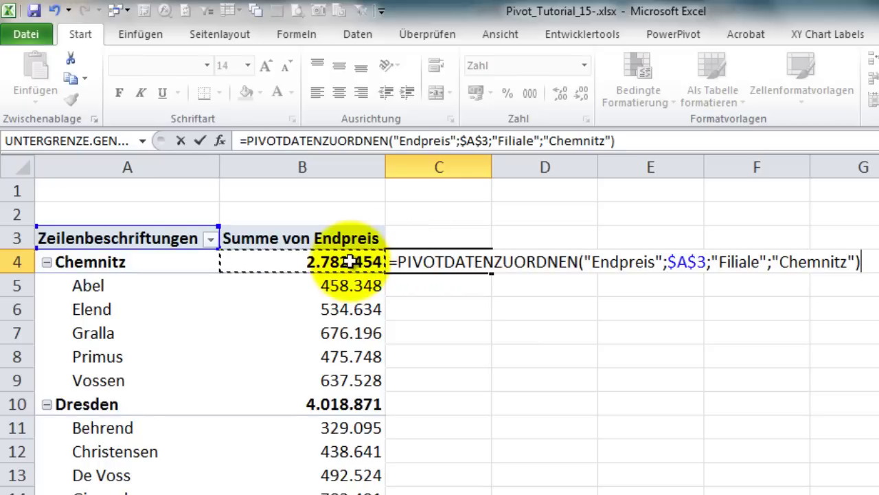
key(Return)
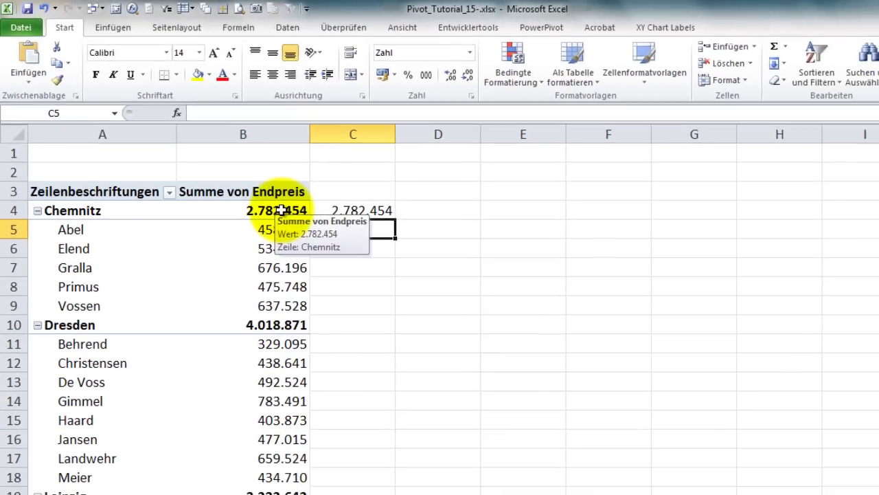
text(=)
click(292, 231)
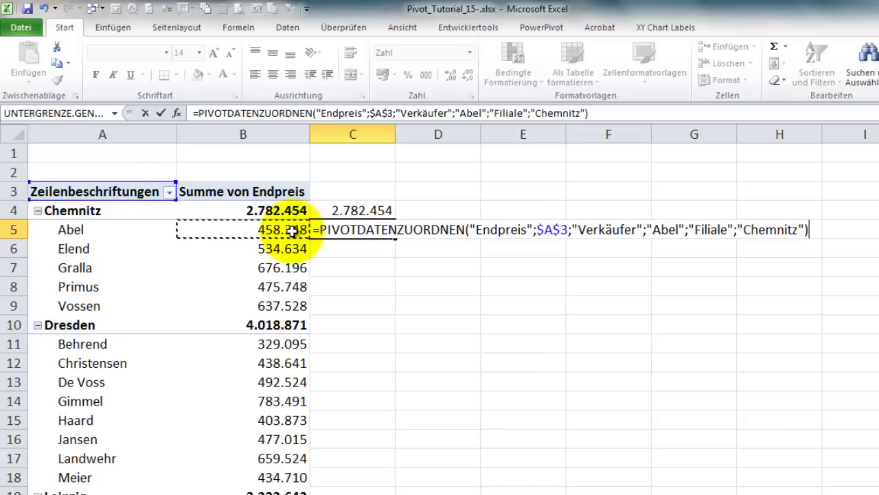
key(Return)
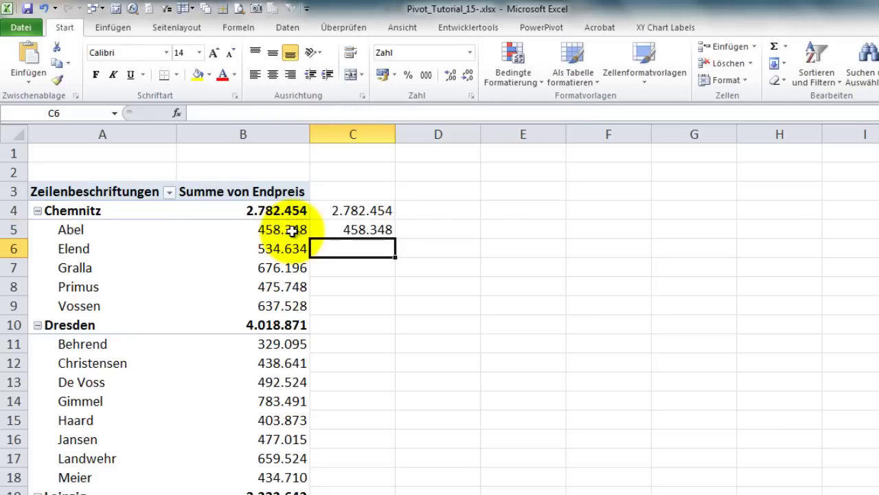
- Switch the pivot's report layout to In Tabellenformat anzeigen, accepting the overwrite prompt
click(202, 229)
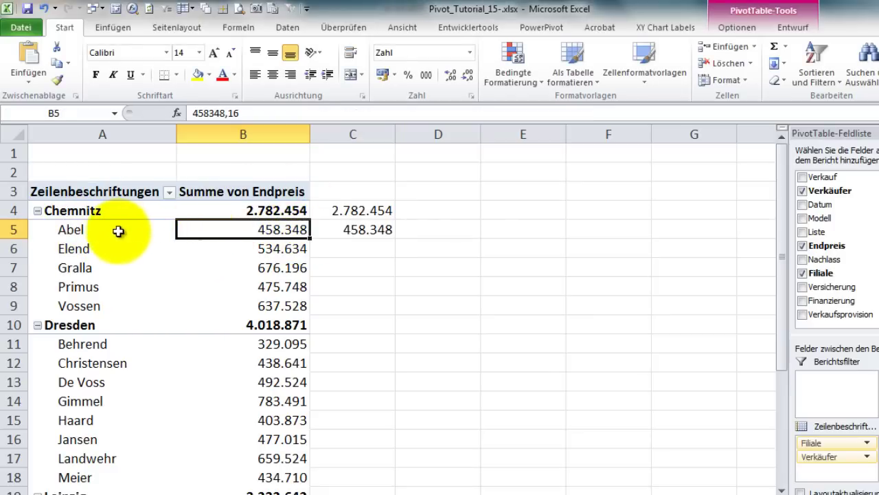
click(793, 28)
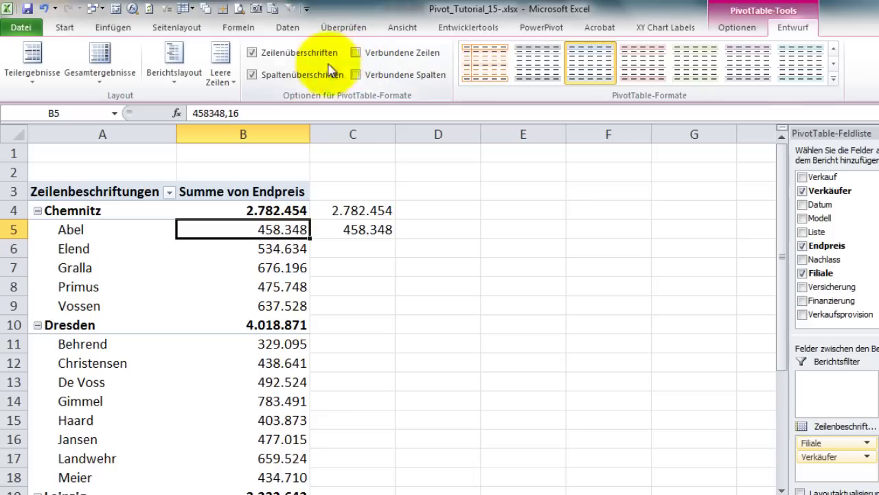
click(174, 69)
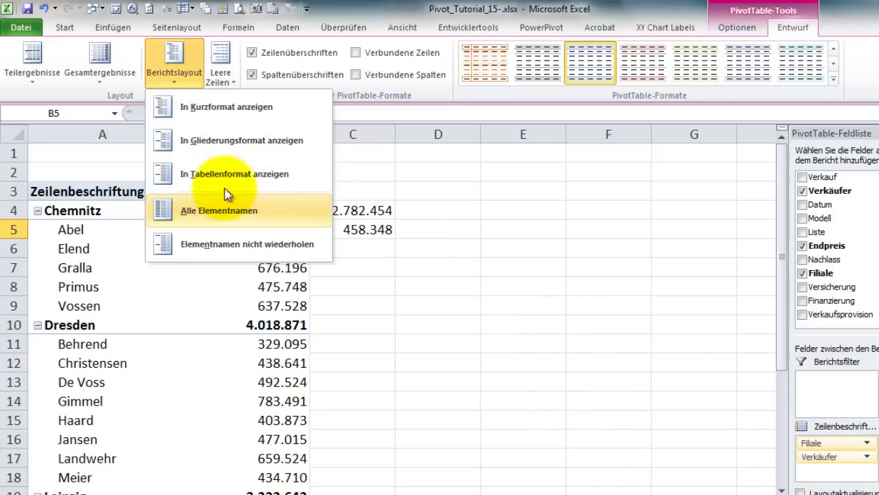
click(209, 157)
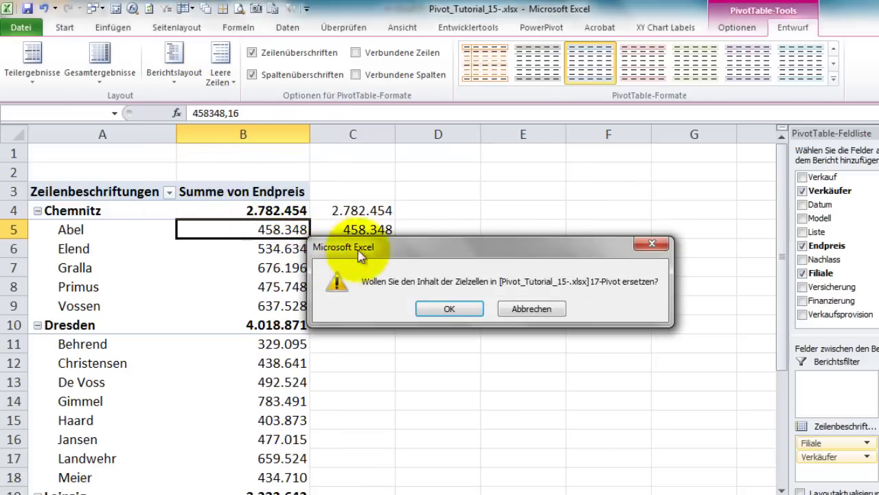
click(452, 310)
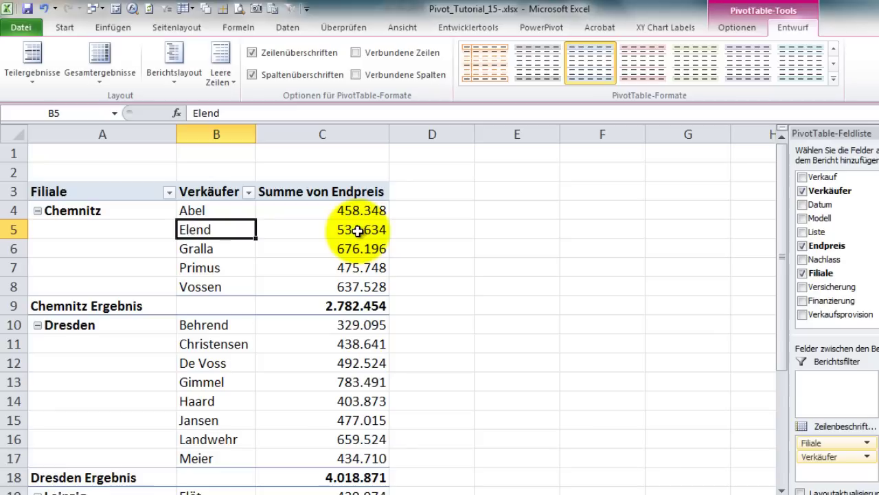
mouse_move(358, 231)
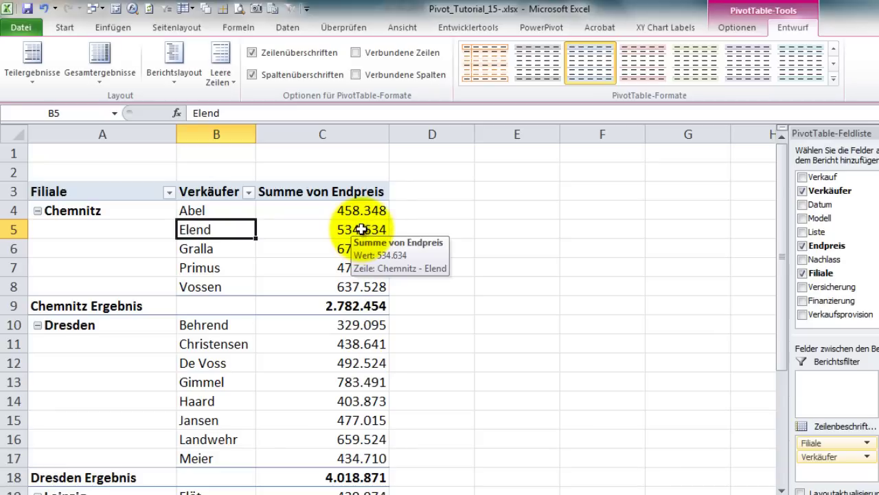
click(418, 213)
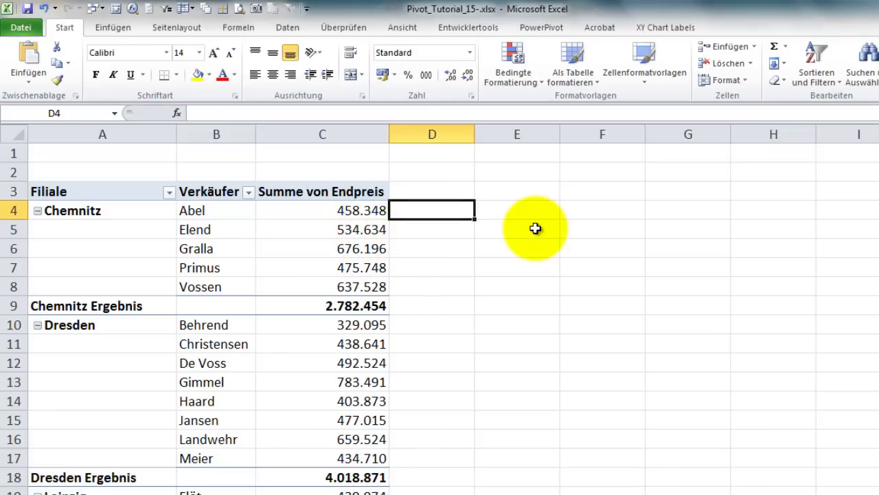
- Create a PIVOTDATENZUORDNEN lookup in D4 that takes the seller from B4 instead of 'Abel'
text(=)
click(361, 208)
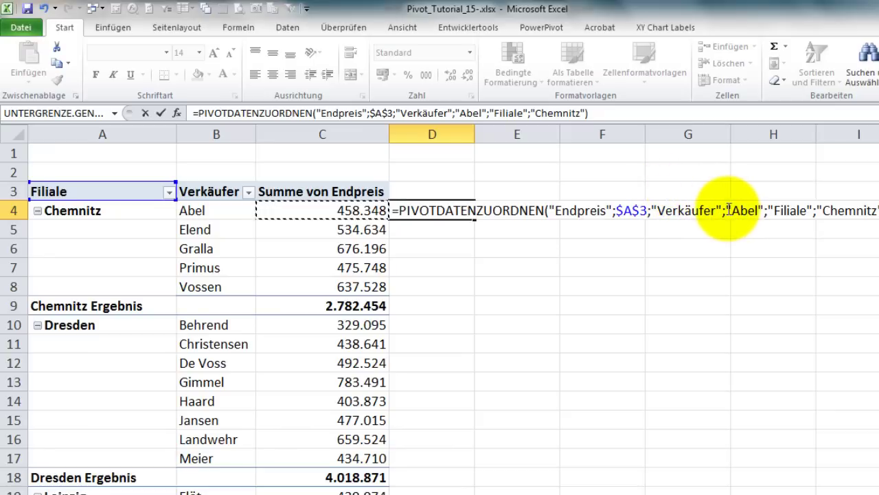
drag(729, 208, 763, 214)
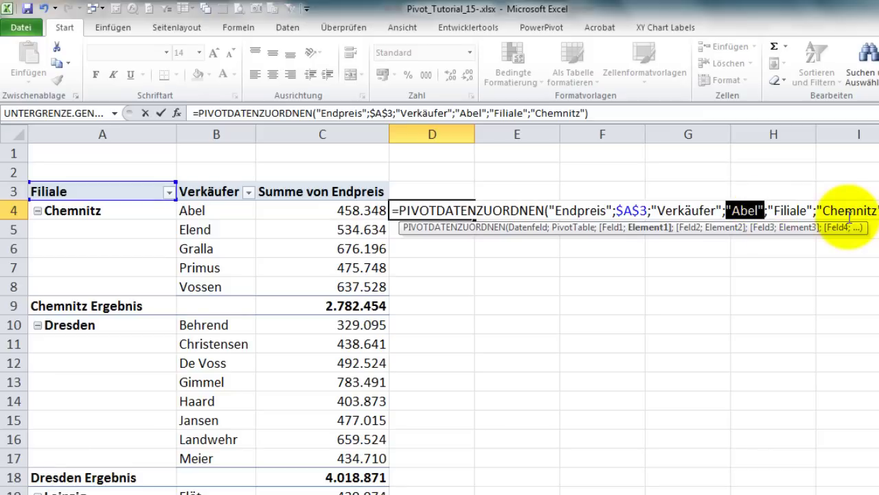
key(Delete)
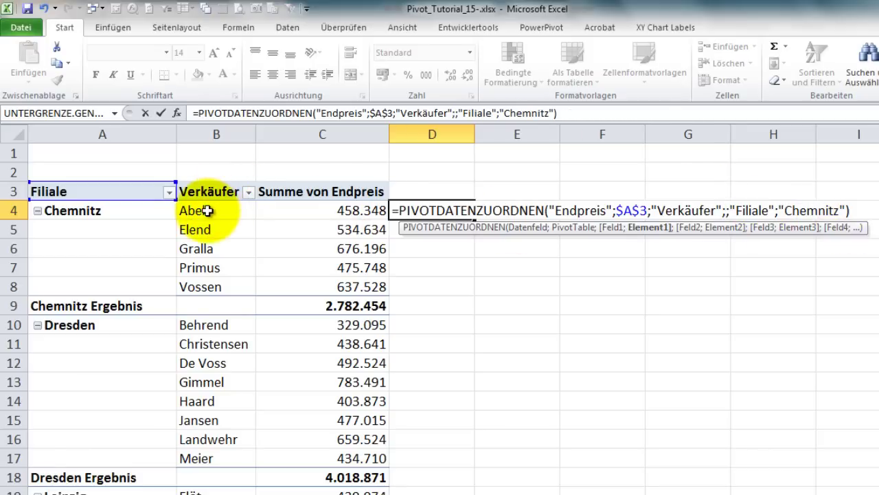
click(207, 211)
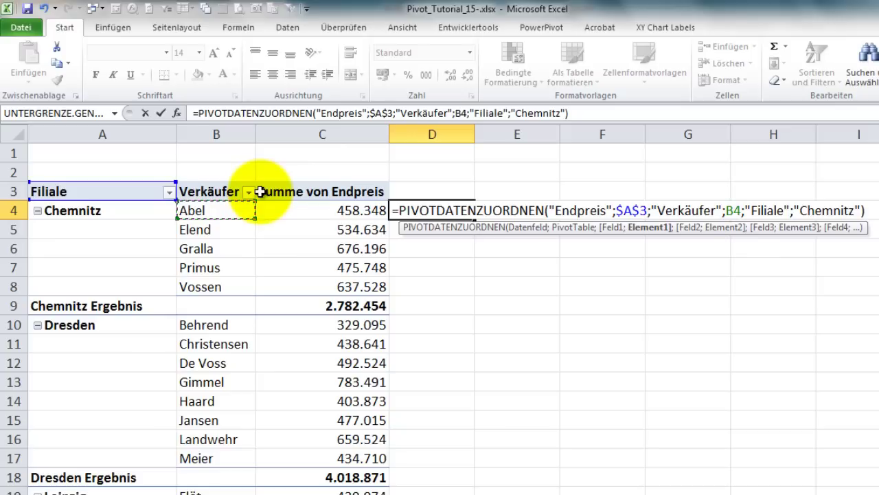
key(Return)
- Fill D4's formula down to D9 and inspect the #BEZUG! error in D9
click(448, 210)
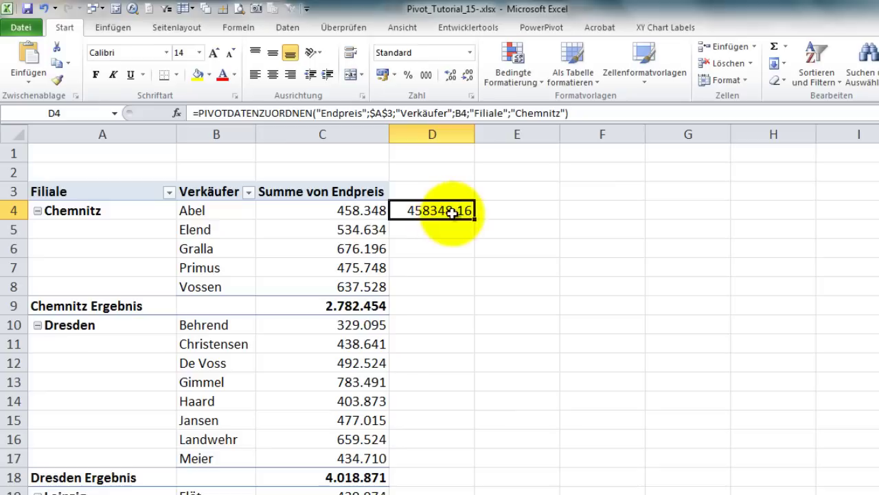
drag(475, 218, 479, 289)
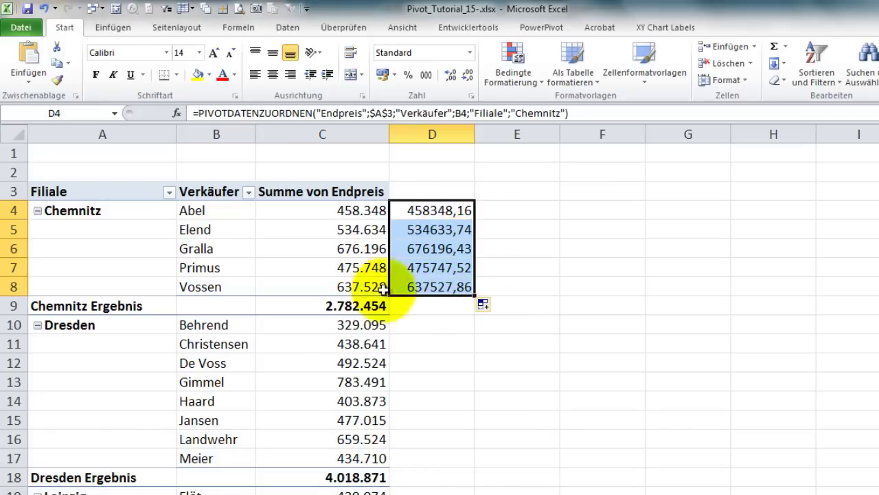
drag(476, 294, 479, 309)
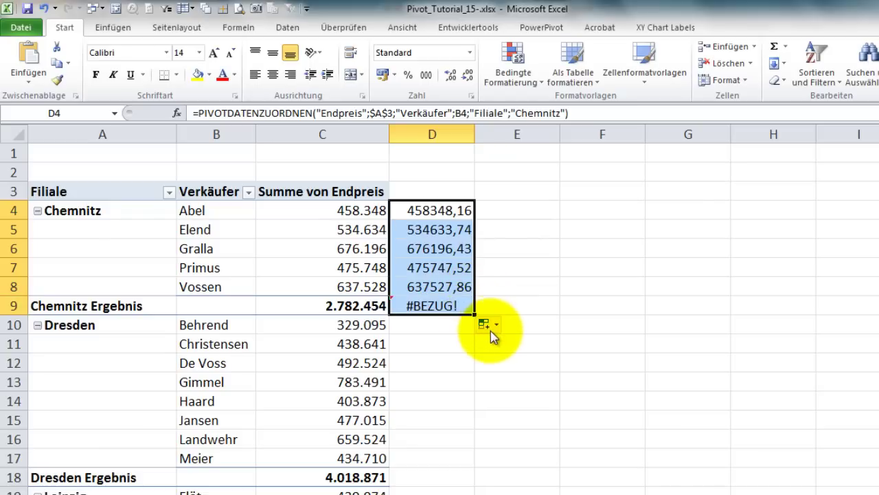
click(444, 306)
double_click(445, 305)
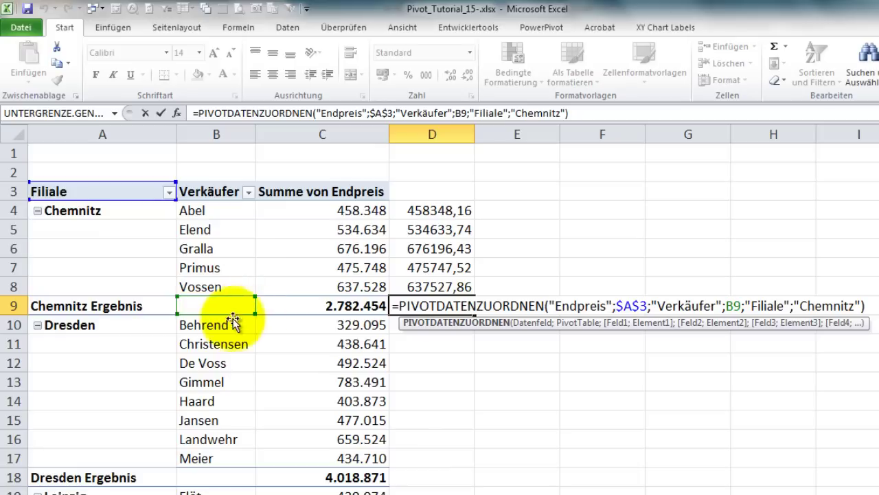
key(Return)
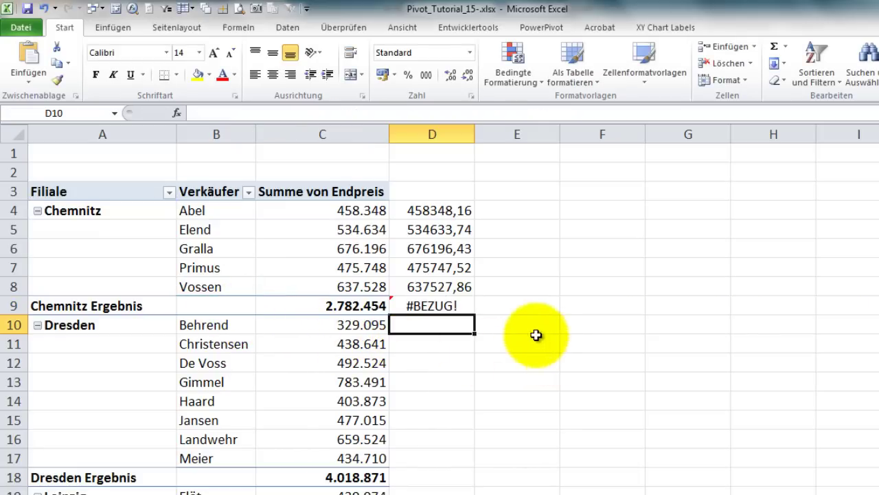
- Wrap D9's lookup in WENNFEHLER with "" so the error displays blank
click(457, 306)
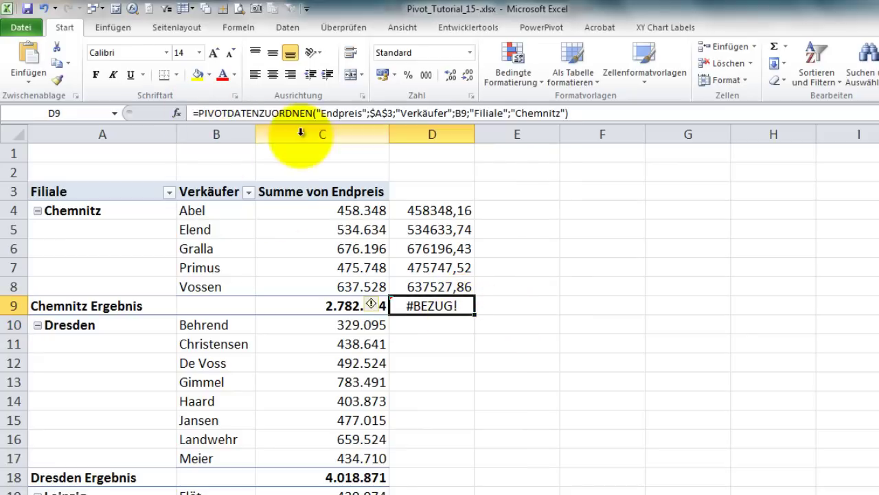
click(200, 113)
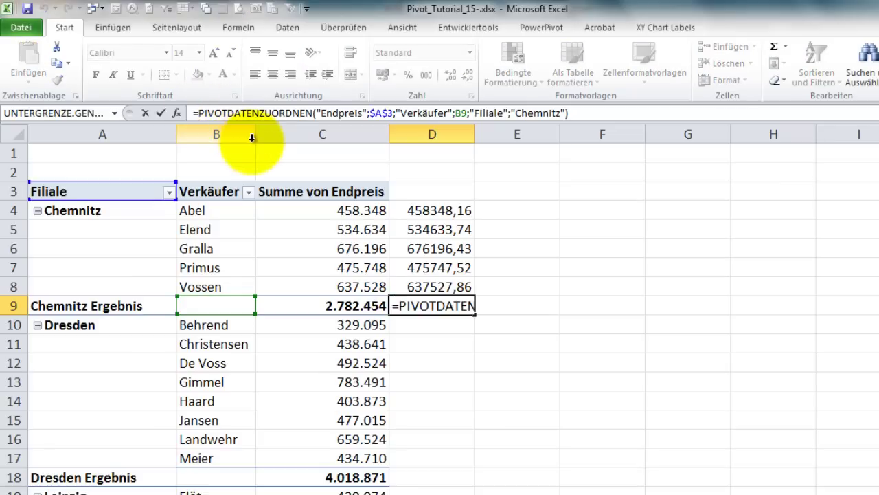
text(wenn)
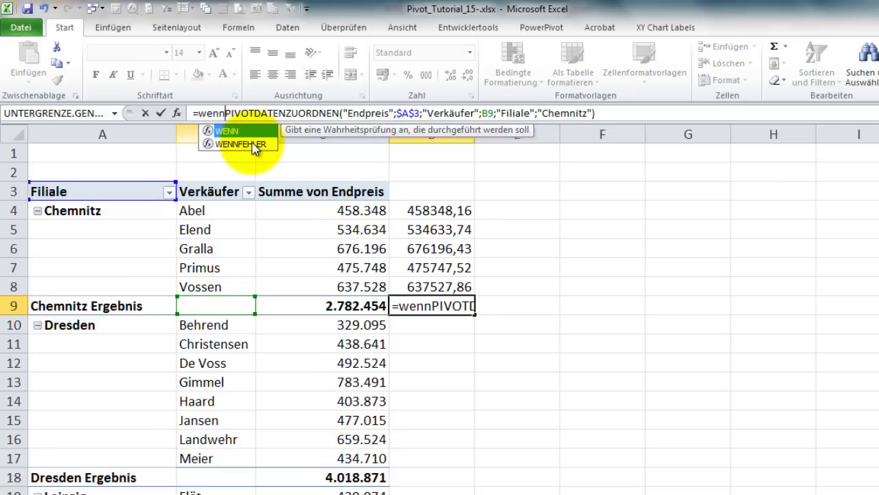
click(252, 145)
double_click(253, 145)
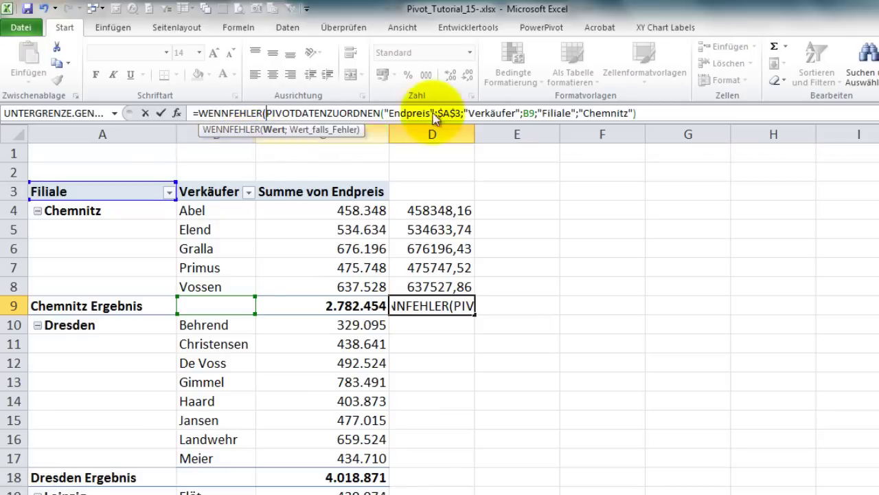
click(653, 113)
text(;)
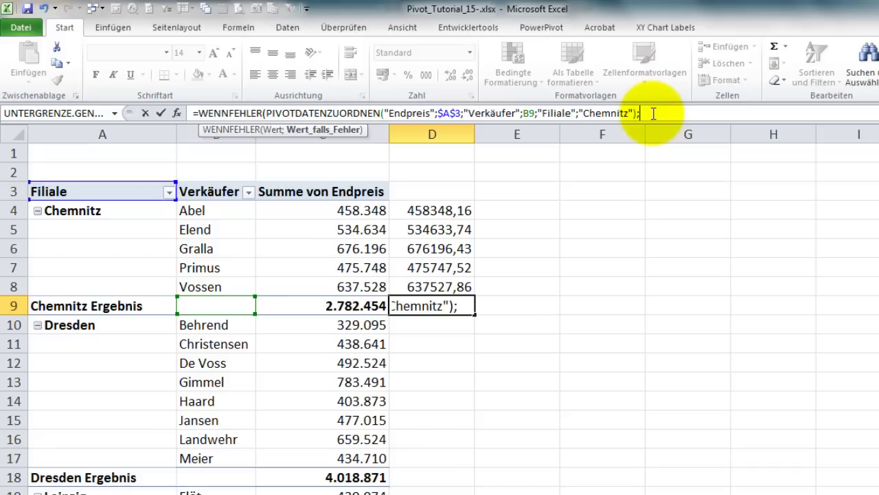
key(Return)
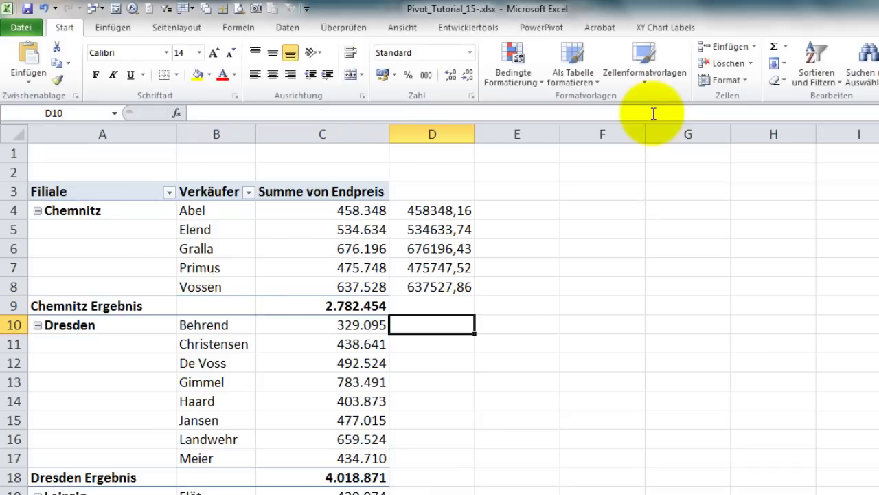
- Fill the WENNFEHLER formula down to D18, then clear column D
click(468, 311)
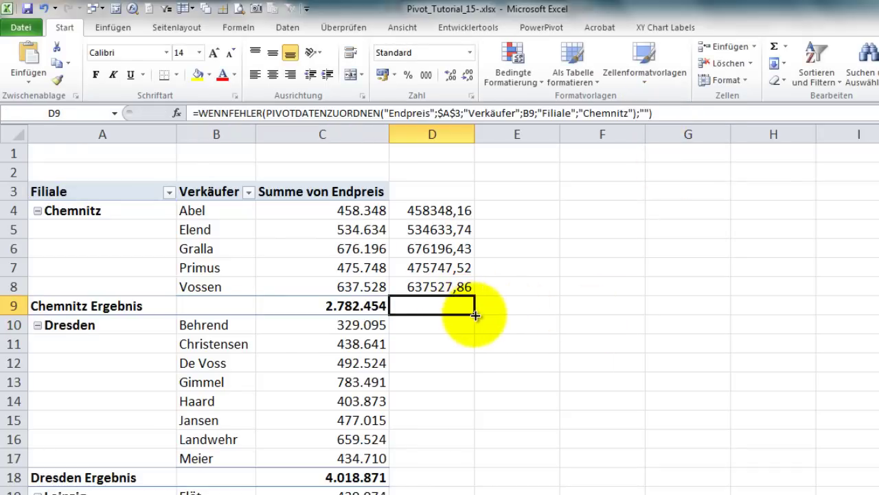
drag(475, 316, 472, 480)
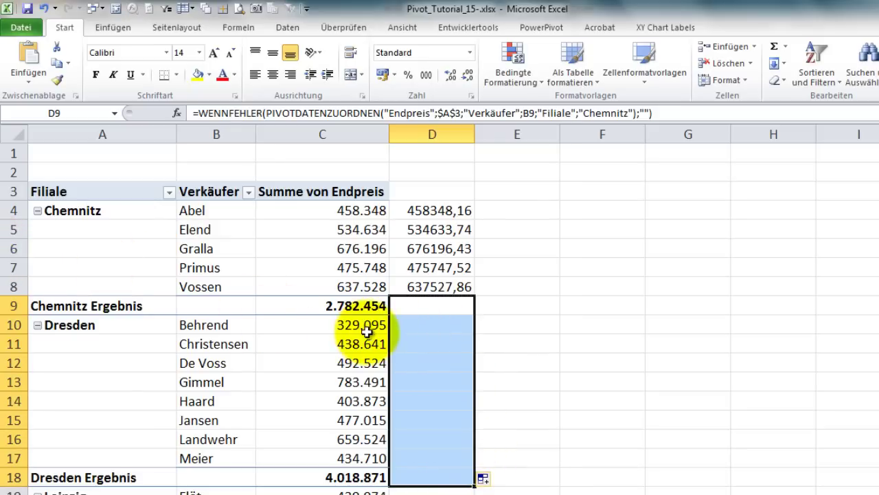
click(447, 133)
key(Delete)
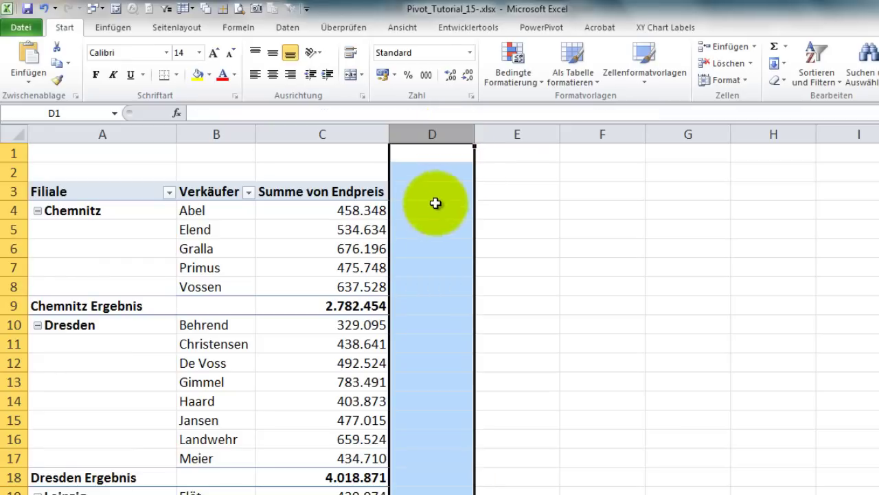
- Start a D4 formula referencing pivot value C4, then cancel it
click(417, 206)
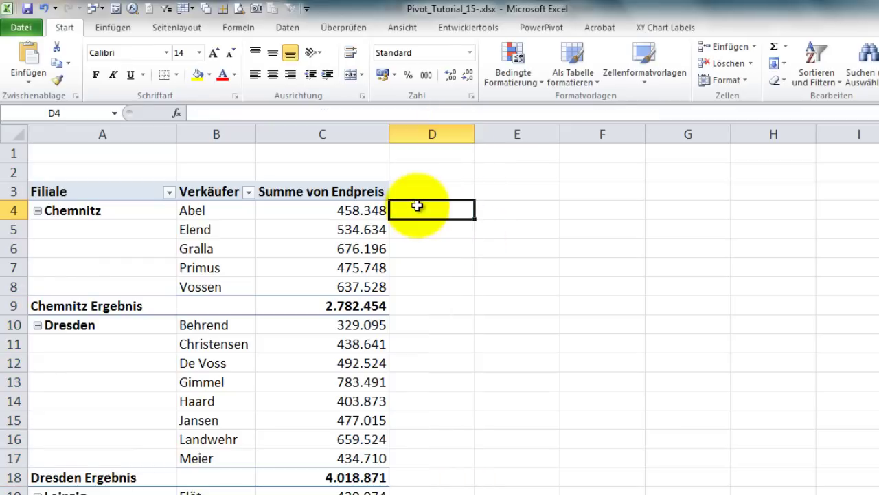
text(=)
click(357, 212)
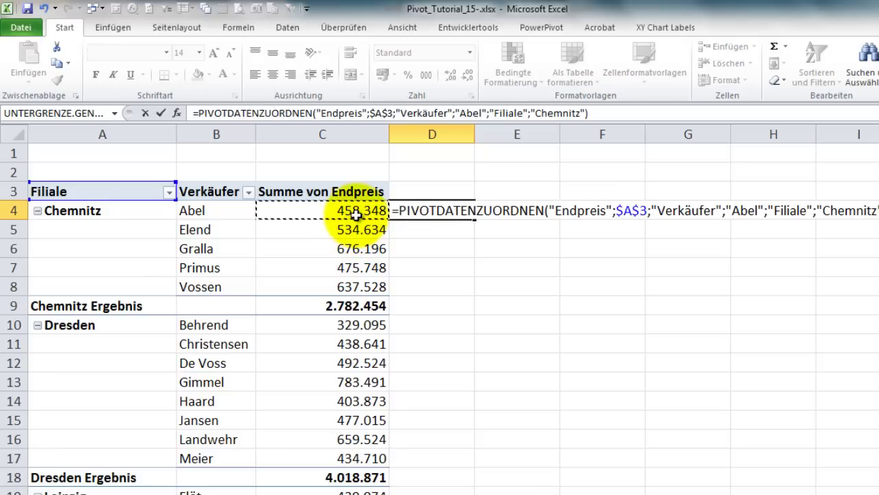
key(Escape)
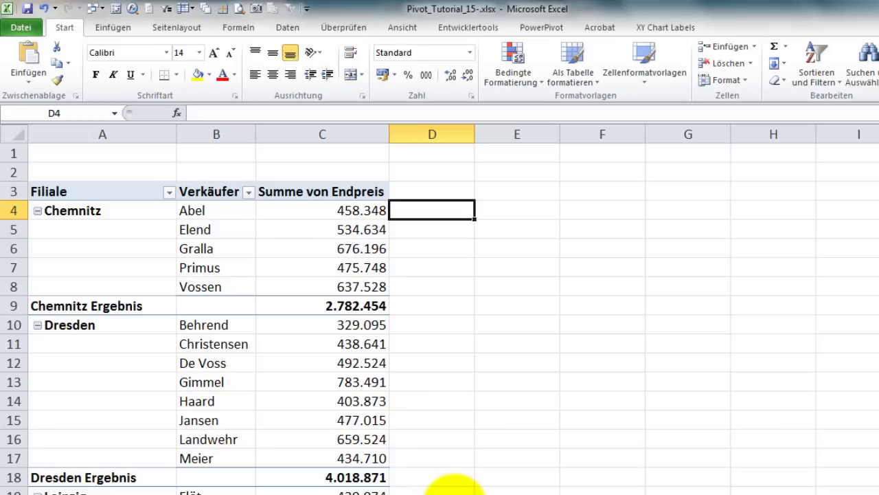
- On a blank sheet, set A1 to the 17-Pivot C9 Chemnitz total lookup, then return to 17-Pivot
click(454, 489)
text(=)
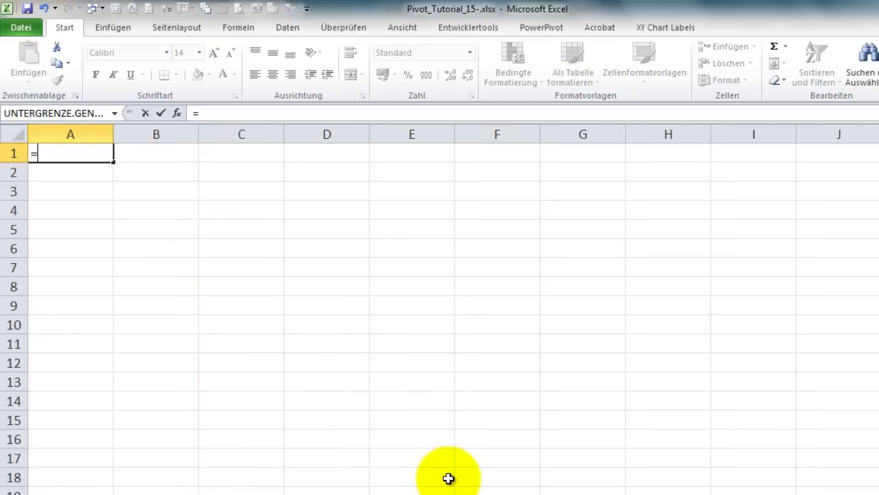
click(419, 489)
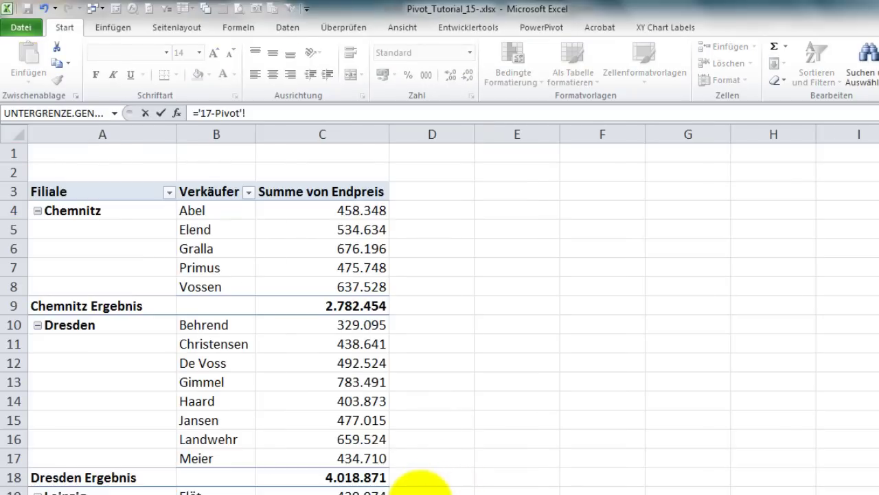
click(358, 306)
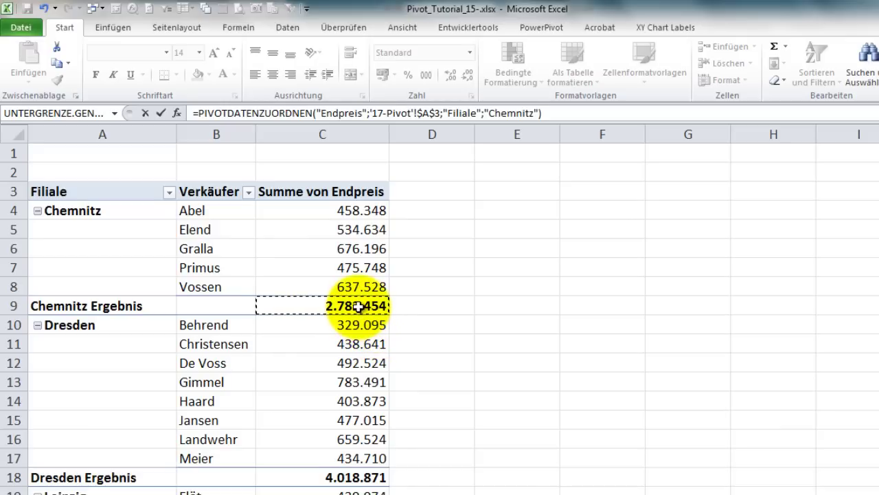
key(Return)
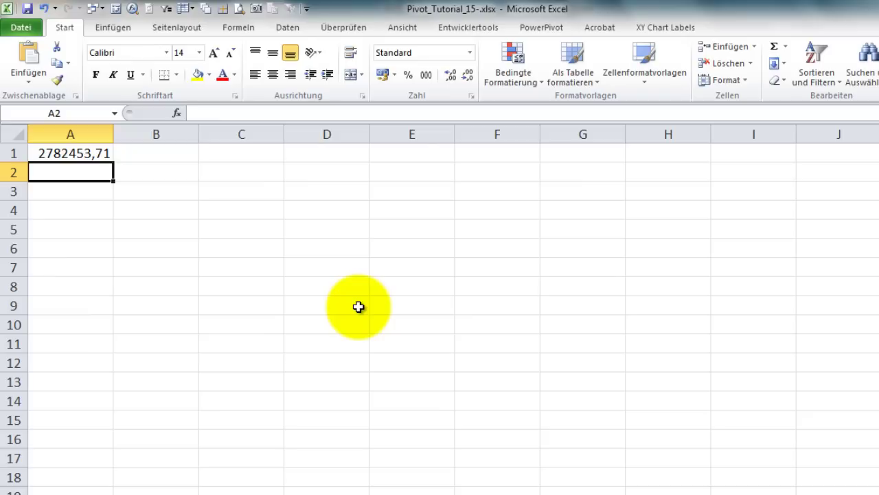
click(89, 152)
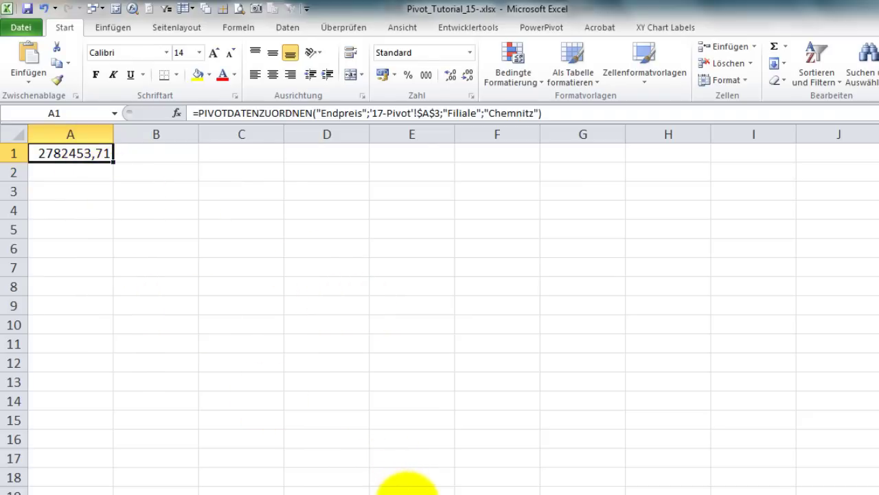
key(ctrl+Page_Up)
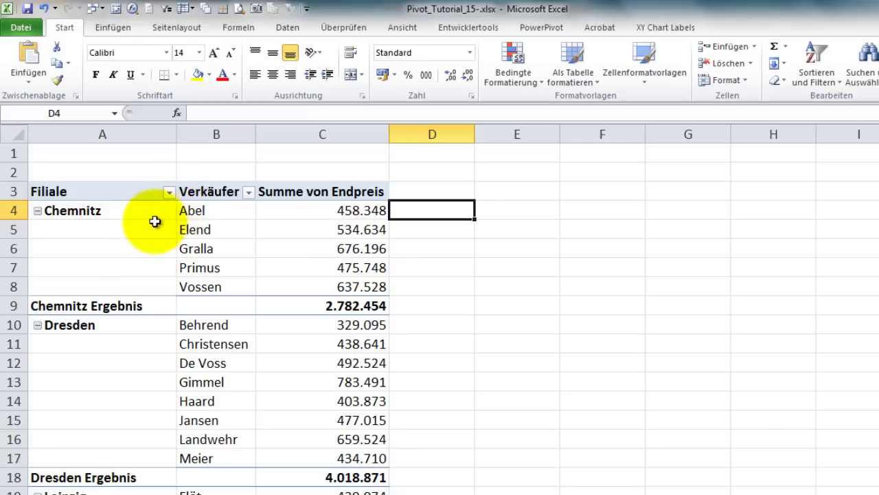
- Drag Dresden above Chemnitz, then check the A1 lookup still targets the Chemnitz item
click(76, 325)
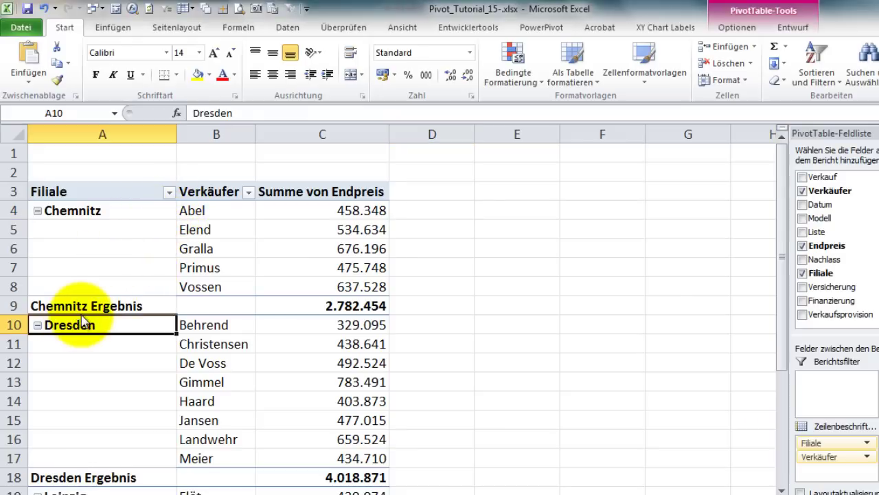
drag(81, 321, 88, 206)
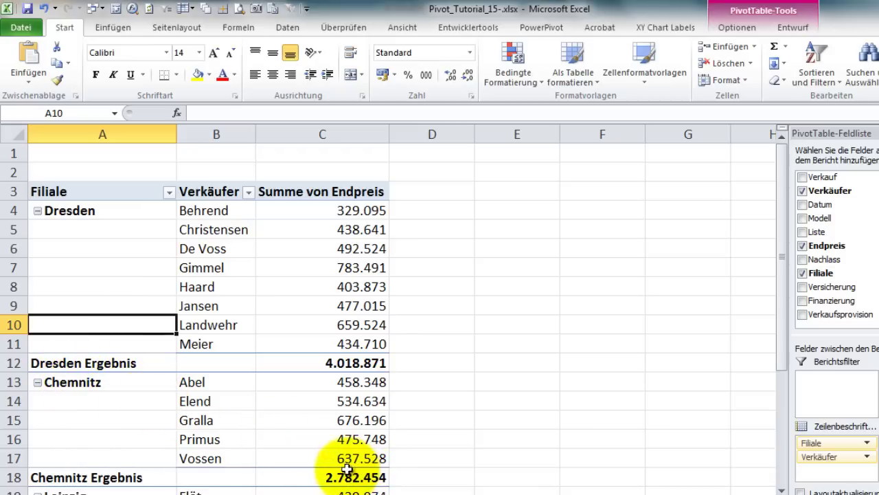
key(ctrl+Page_Down)
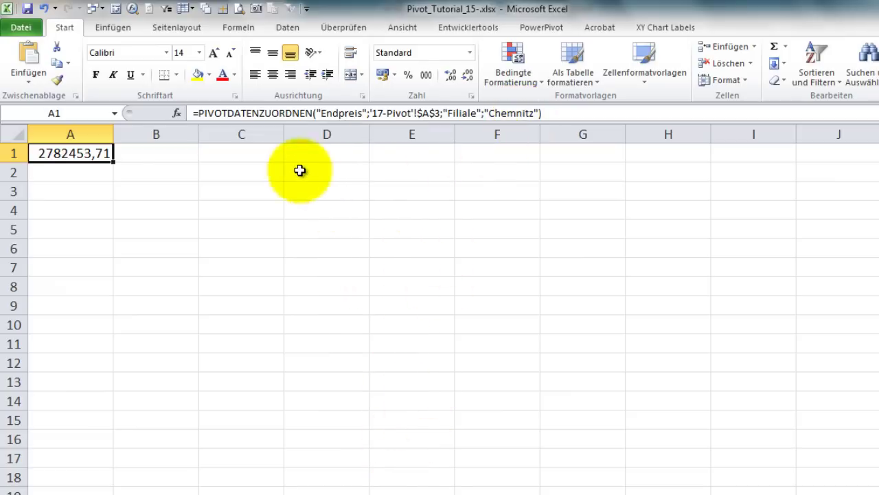
click(484, 113)
drag(517, 113, 538, 114)
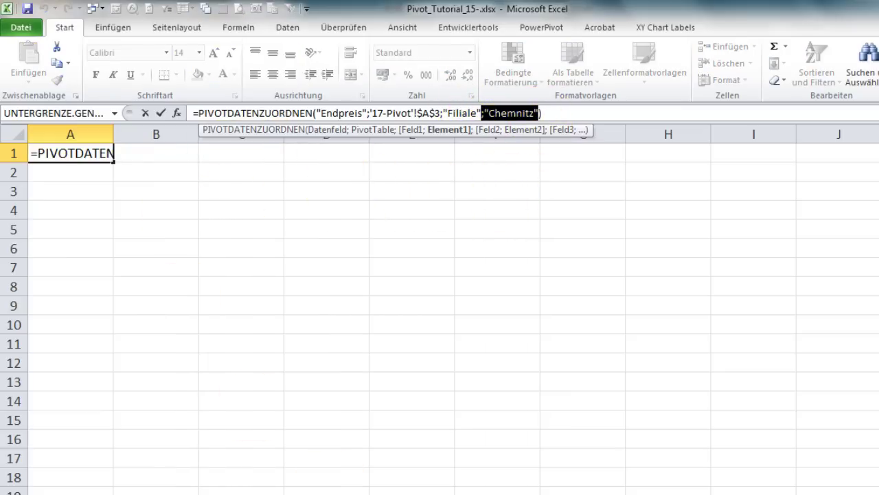
key(ctrl+Return)
- On 17-Pivot, start an E8 formula referencing Haard's name cell B8, then cancel it
click(412, 490)
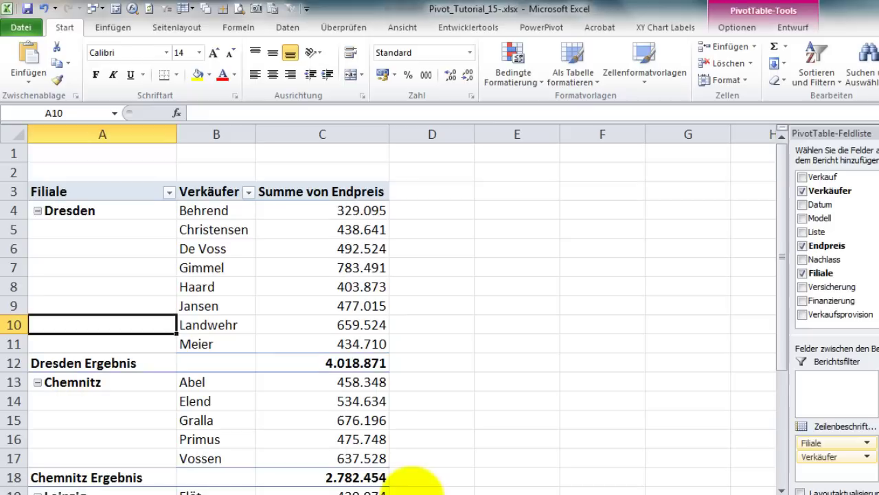
mouse_move(387, 335)
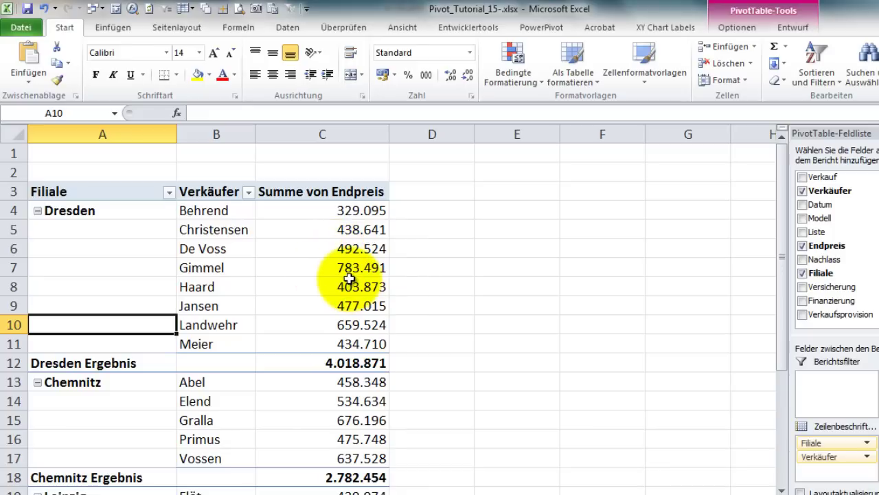
click(496, 284)
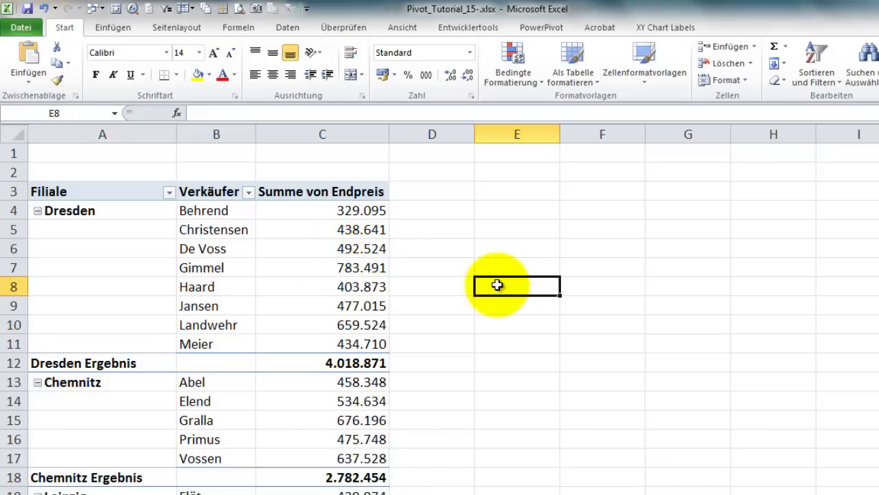
text(=)
click(219, 285)
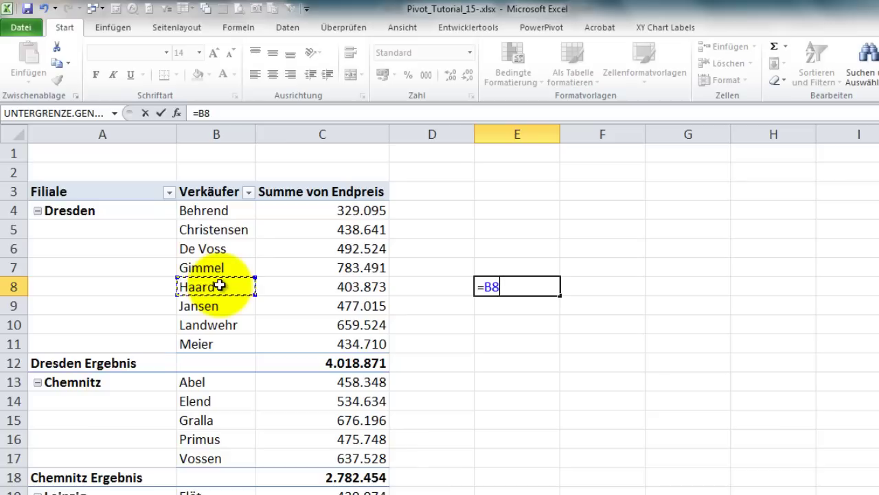
key(Escape)
- Enter a PIVOTDATENZUORDNEN lookup in E8 for Haard's Dresden total, 403873,08
text(=)
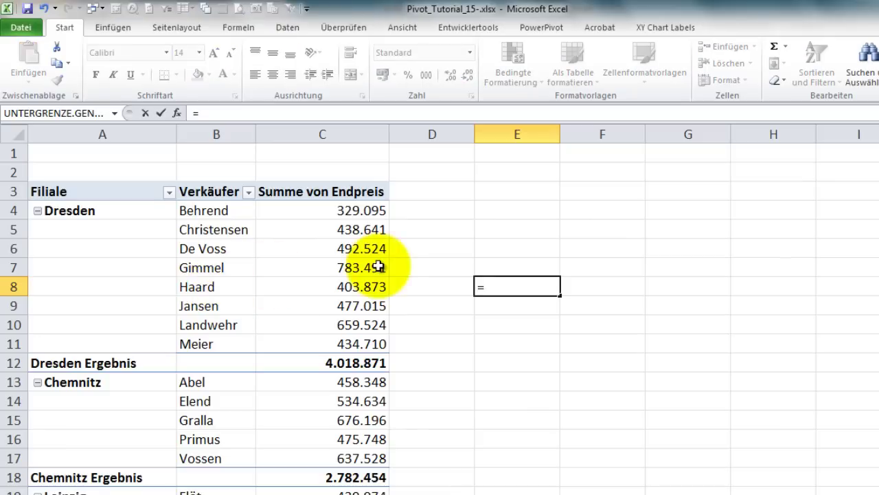
click(363, 298)
click(363, 286)
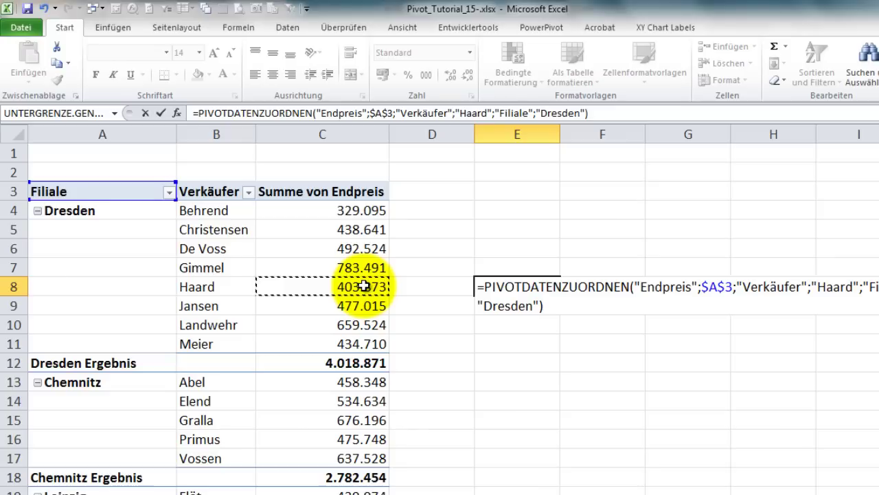
key(Return)
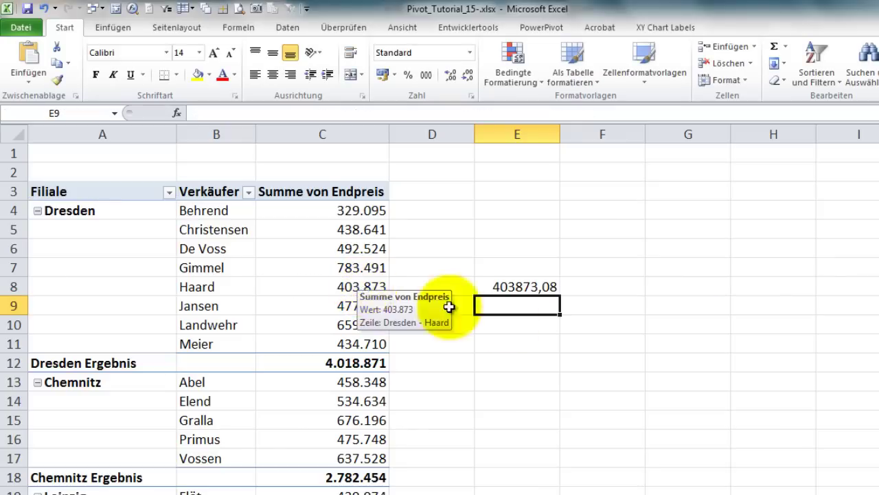
- Filter Verkäufer to hide Abel, Behrend, Christensen, De Voss and Elend
click(248, 193)
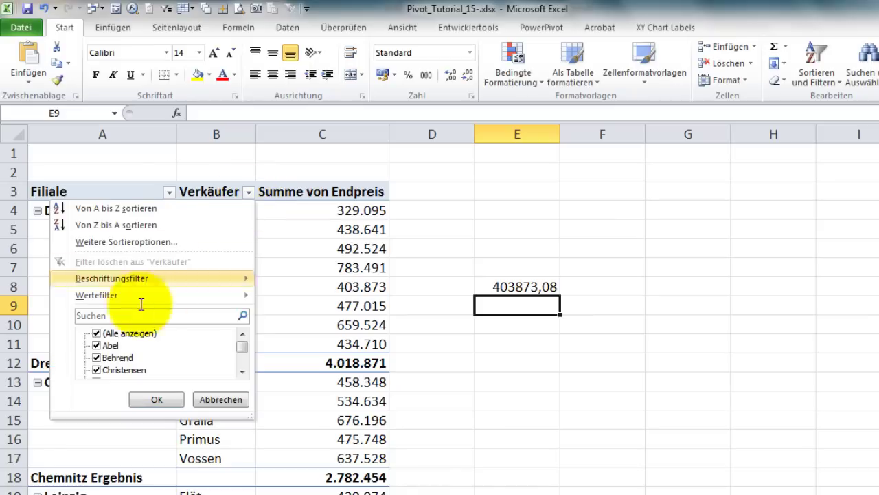
click(98, 346)
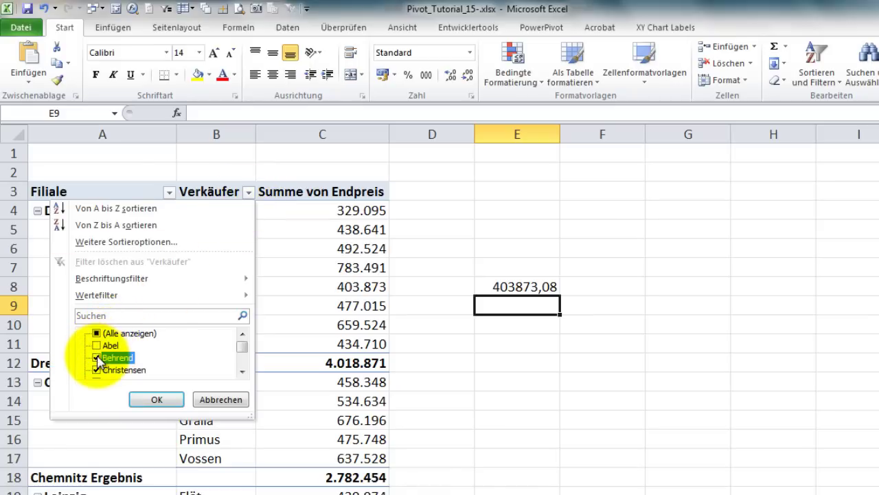
click(98, 357)
click(99, 370)
click(242, 372)
click(242, 372)
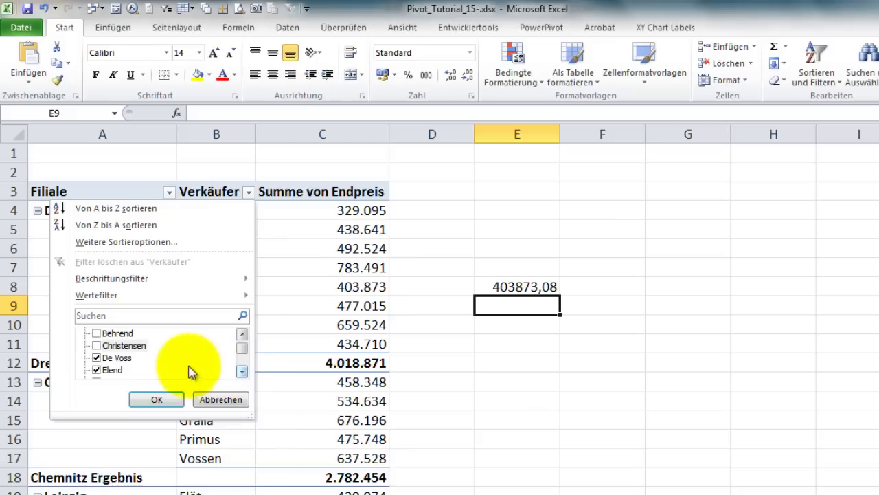
click(97, 357)
click(97, 370)
click(156, 400)
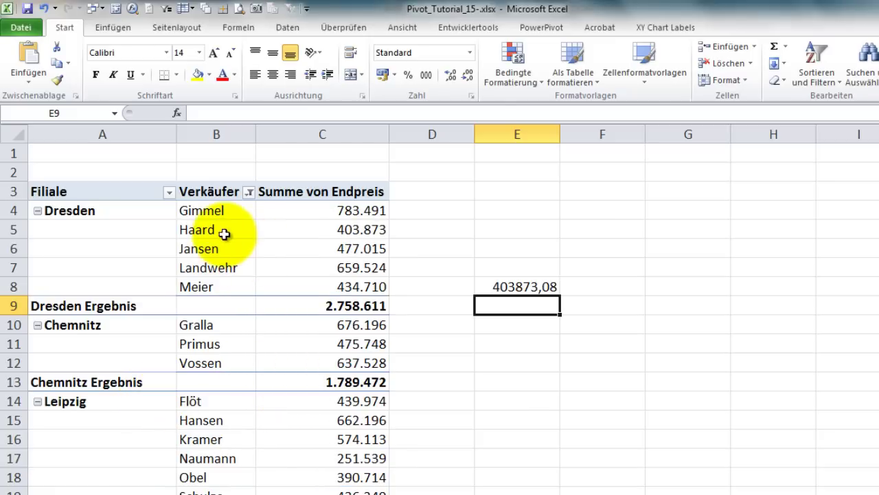
- Inspect the E8 lookup's Verkäufer and Haard arguments after filtering
click(339, 232)
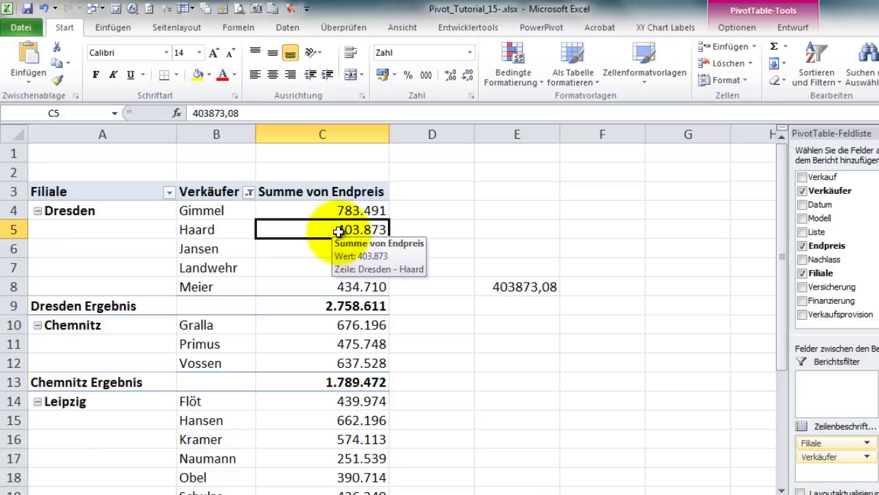
double_click(514, 286)
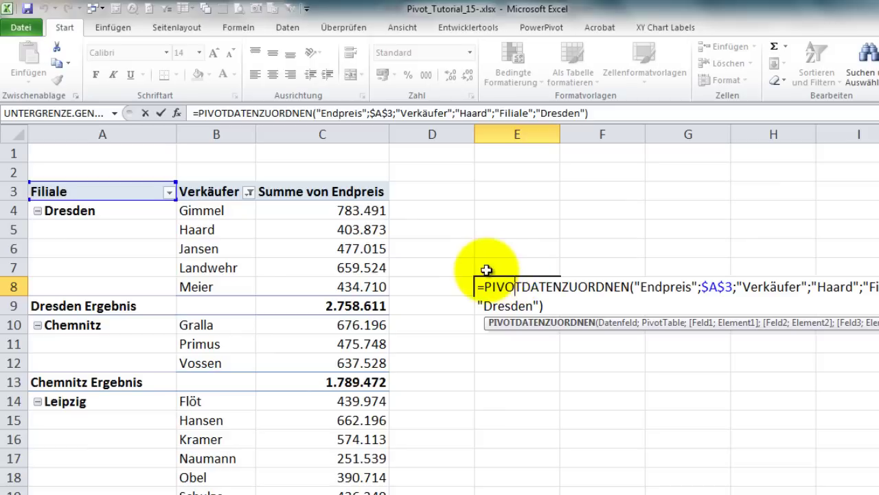
key(ctrl+Return)
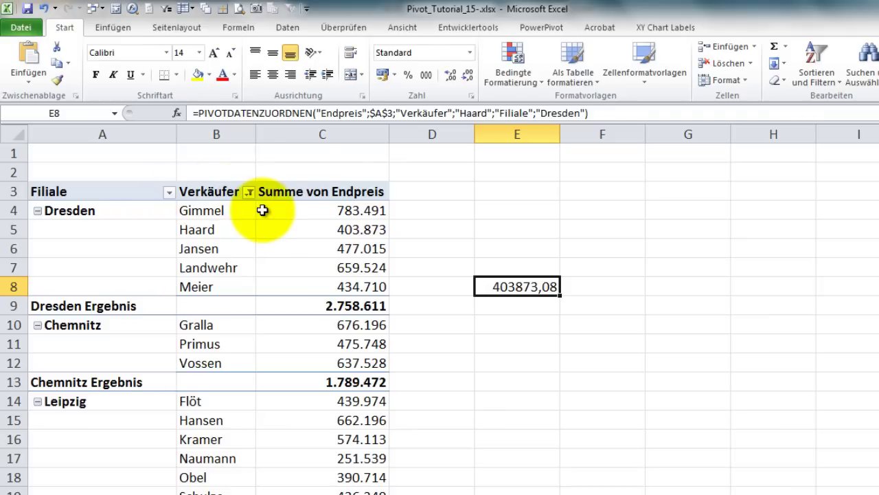
double_click(422, 112)
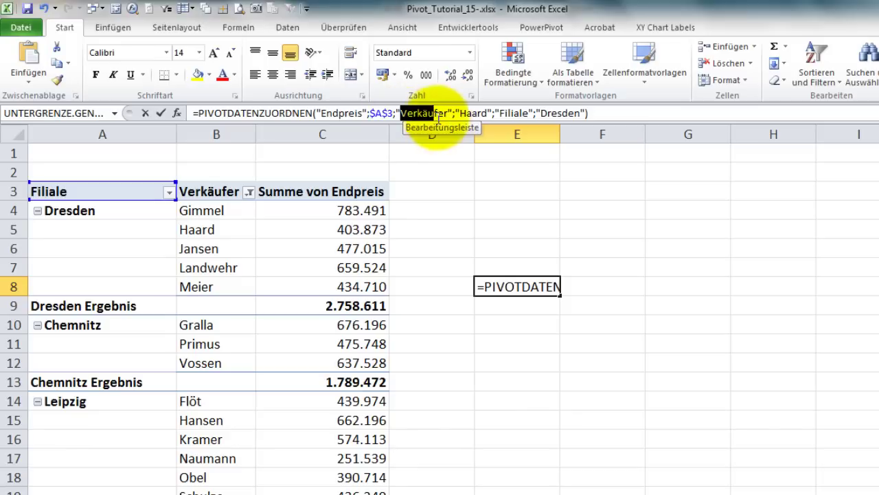
drag(454, 115, 492, 114)
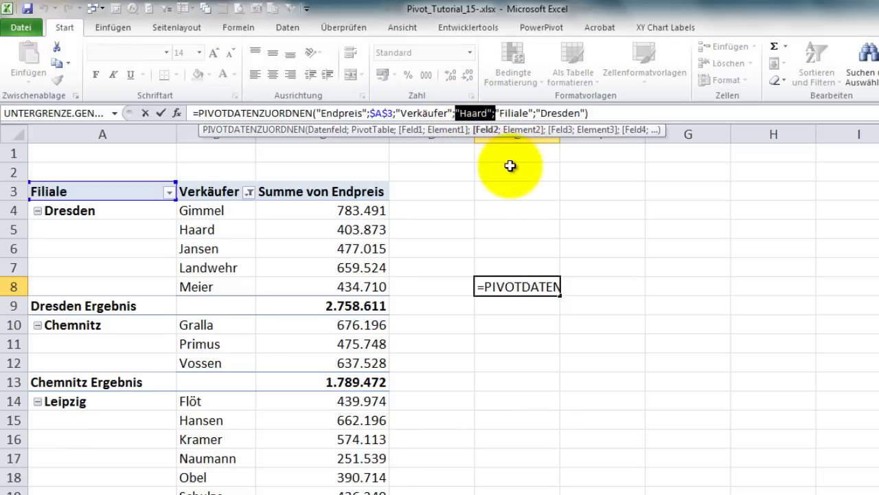
key(Return)
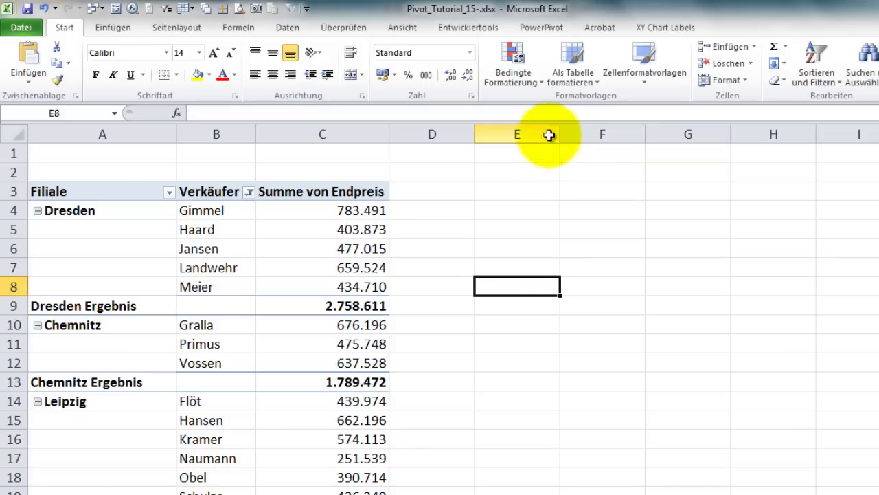
- Start a D4 reference to a pivot value, which becomes a pivot lookup, and cancel it
click(423, 216)
text(=)
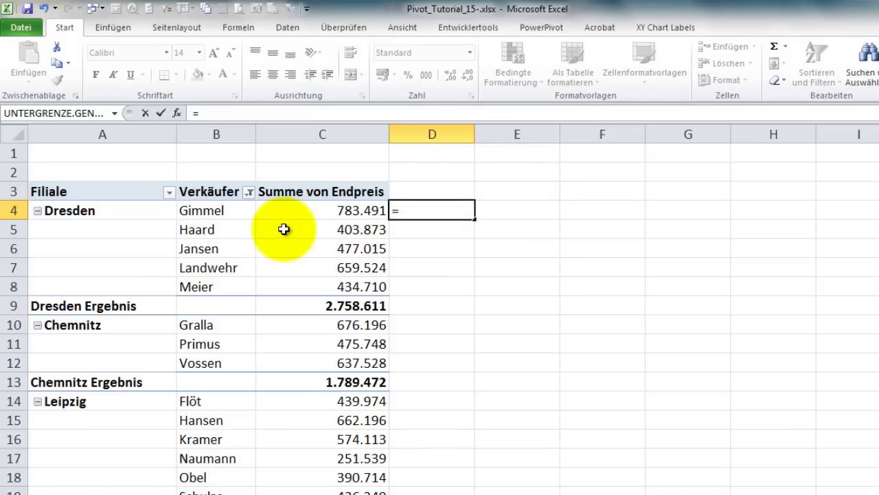
click(331, 227)
click(330, 213)
key(Escape)
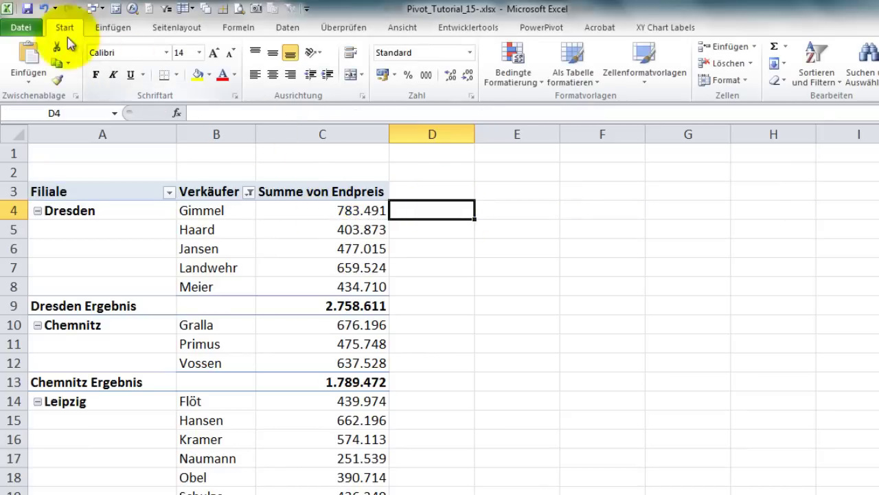
- In Excel Options > Formeln, turn off 'GetPivotData-Funktionen für PivotTable-Bezüge verwenden'
click(20, 27)
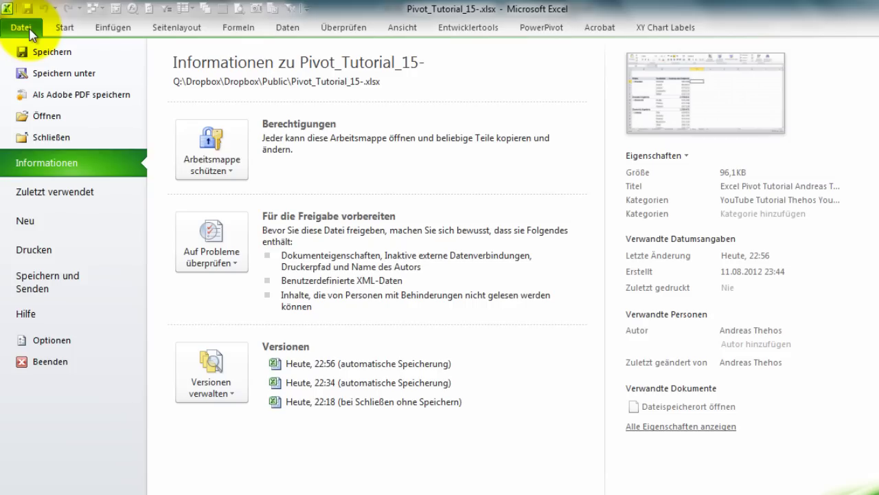
click(66, 341)
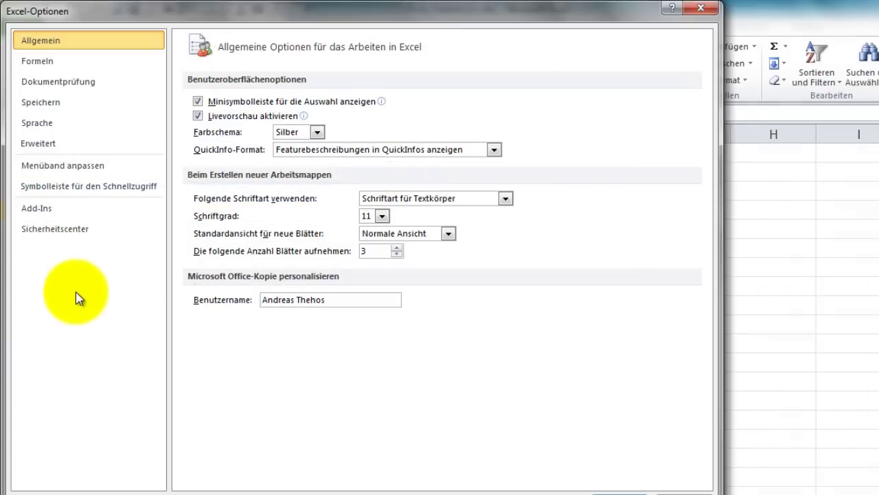
click(59, 63)
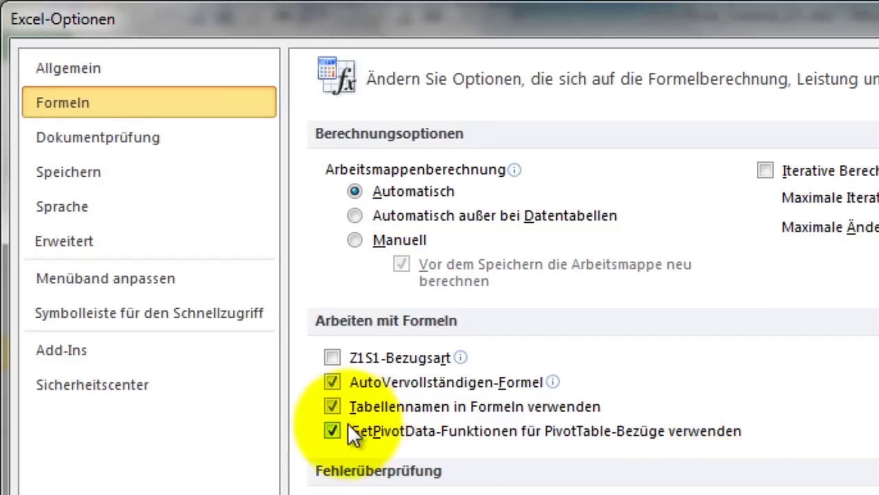
click(332, 431)
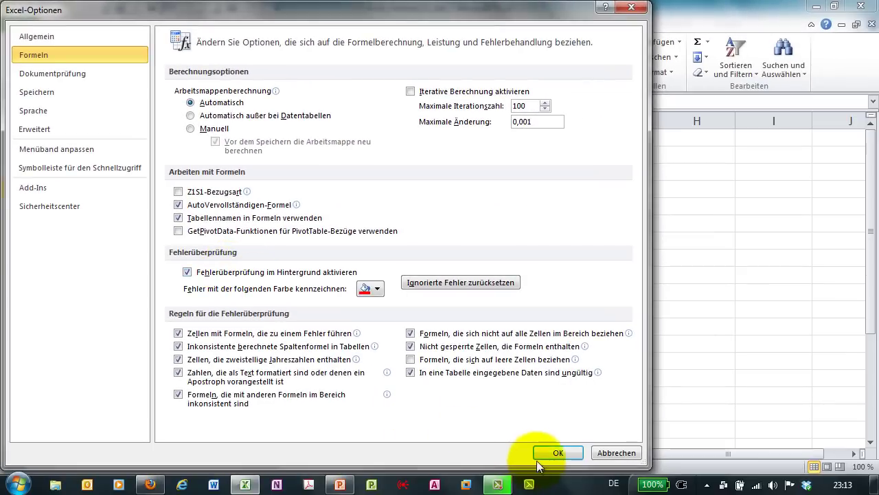
click(550, 451)
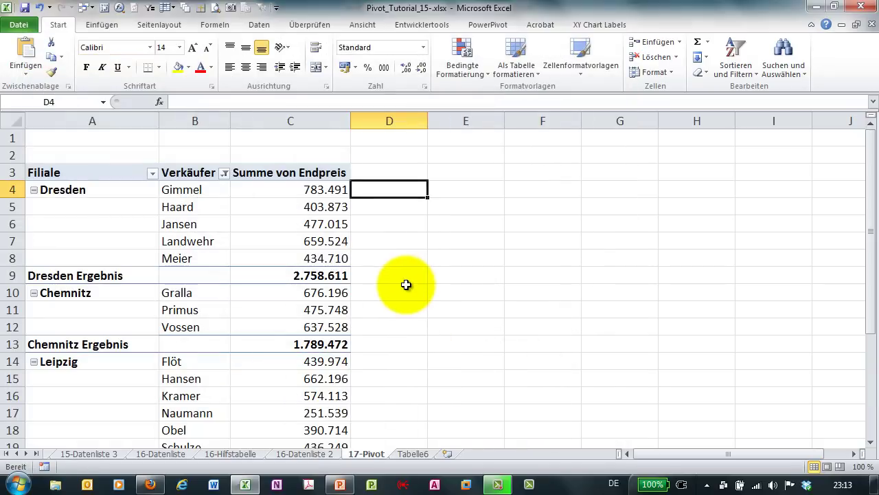
- Enter =C4 in D4 and fill it down to D19
text(=)
click(329, 191)
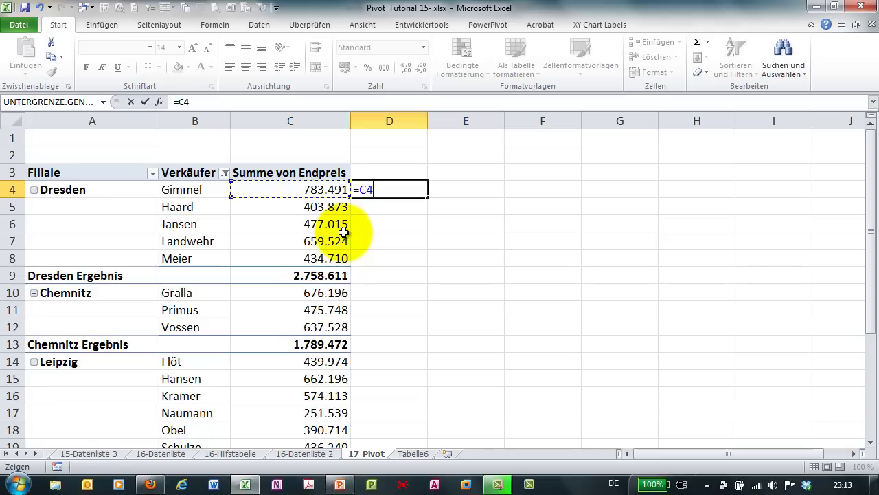
key(Return)
click(408, 191)
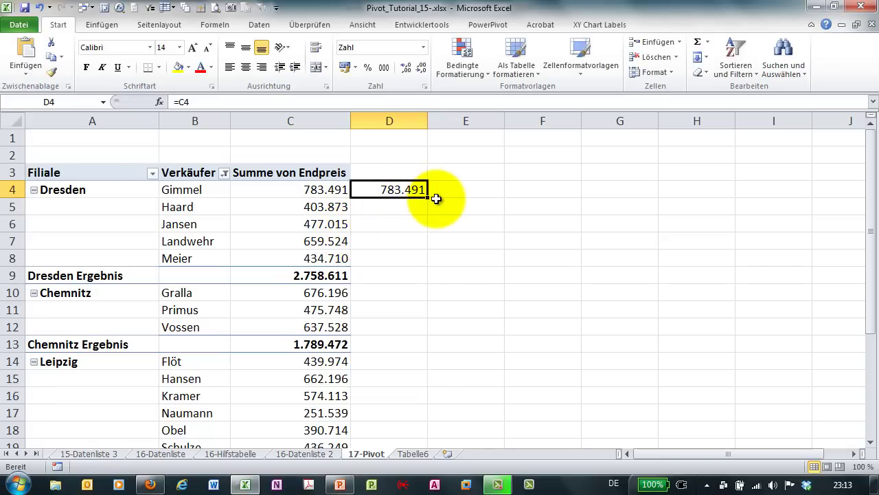
double_click(427, 198)
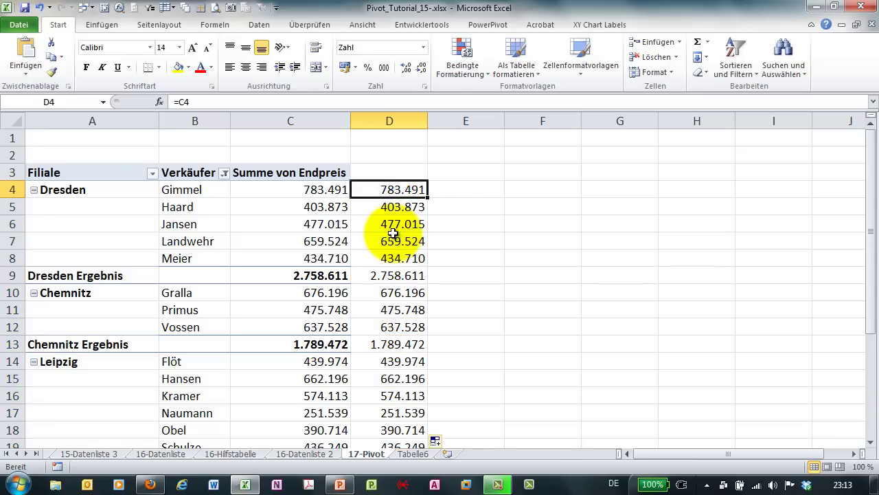
- Confirm D7 holds =C7 and start a new formula in F7
click(392, 241)
double_click(399, 241)
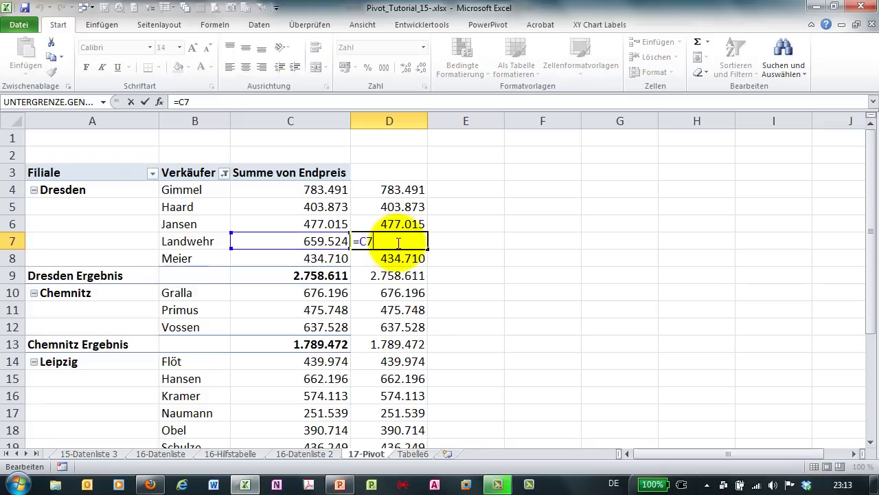
click(492, 239)
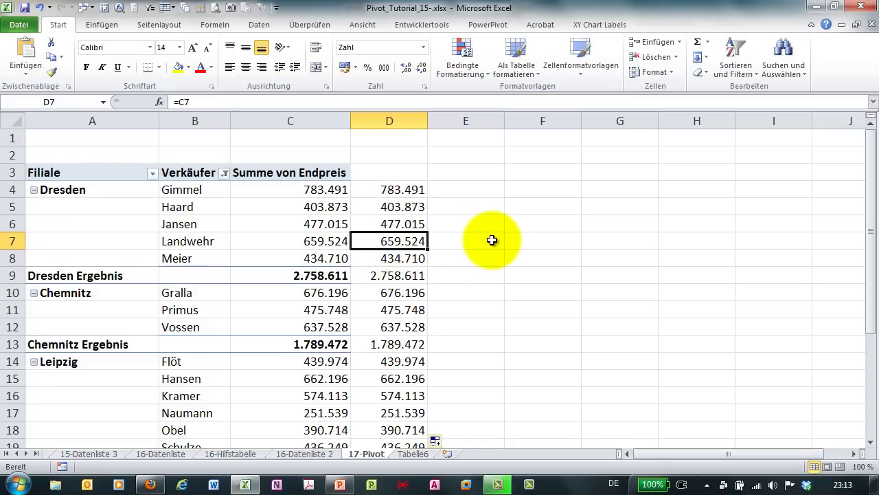
click(541, 239)
text(=)
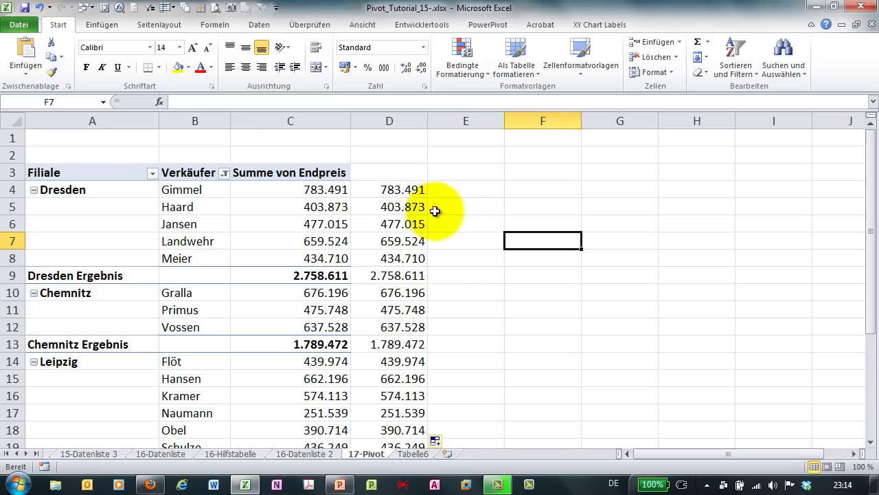
- Revisit Excel Options > Formeln for the GetPivotData setting, then close with OK
click(18, 25)
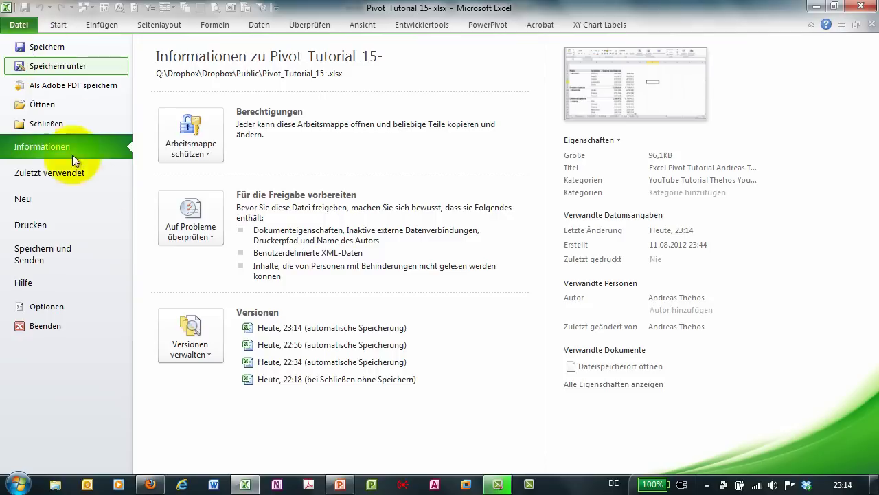
click(43, 305)
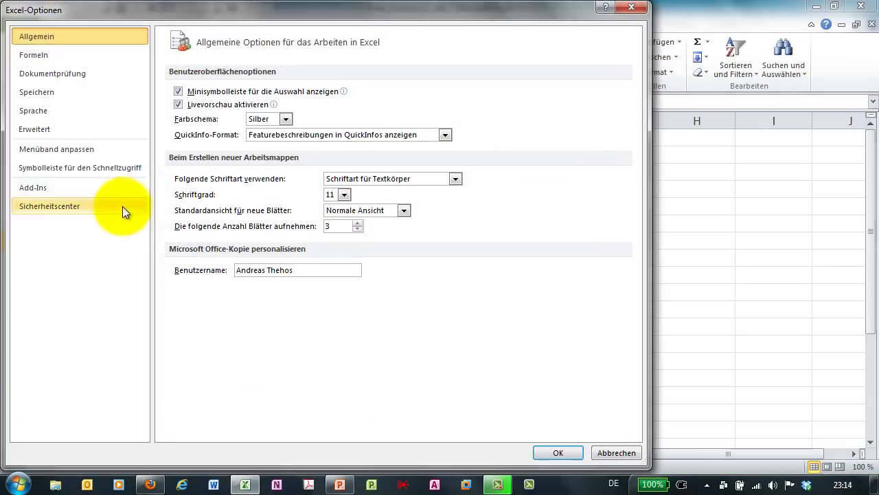
click(67, 56)
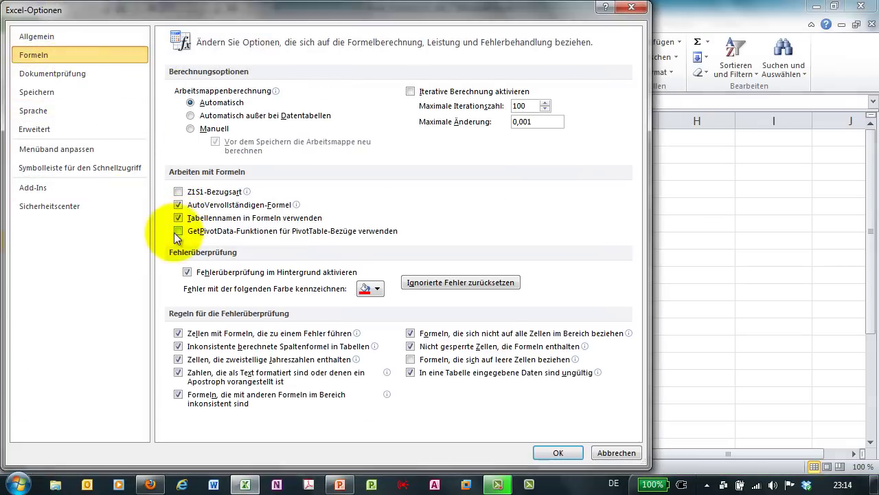
click(556, 450)
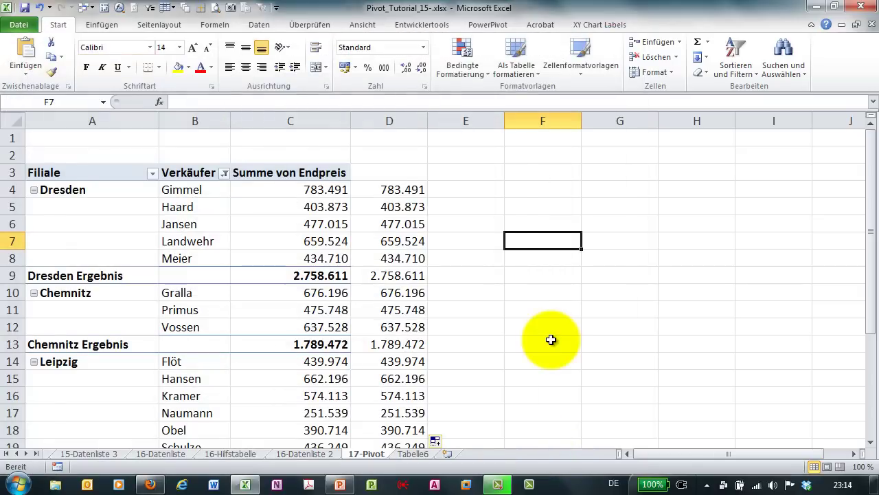
- Insert PIVOTDATENZUORDNEN in F7 via the =pi autocomplete and open its Funktionsargumente
text(=)
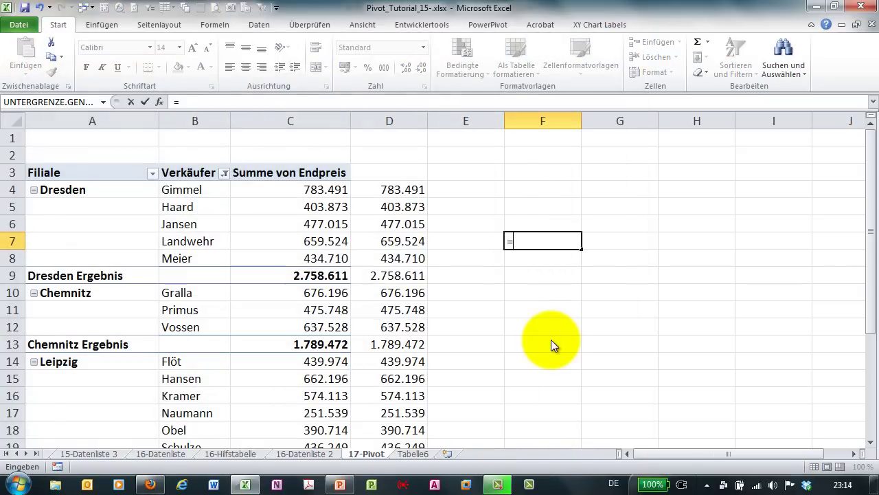
text(pi)
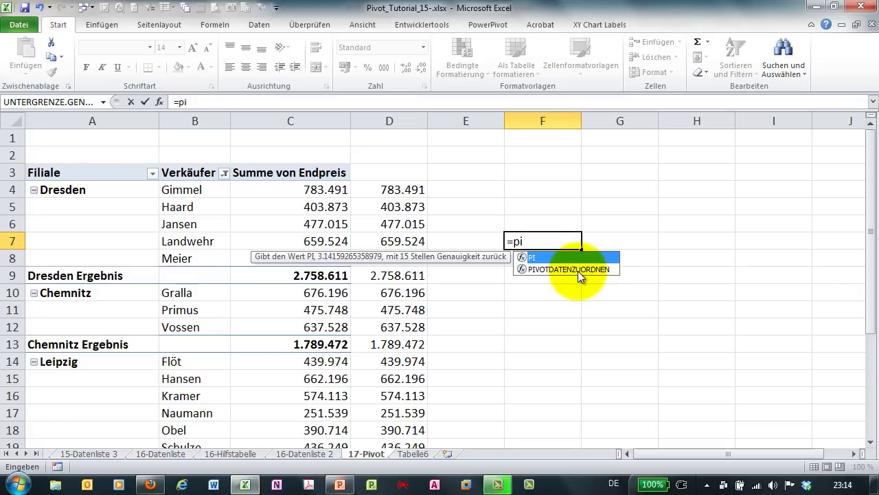
double_click(578, 270)
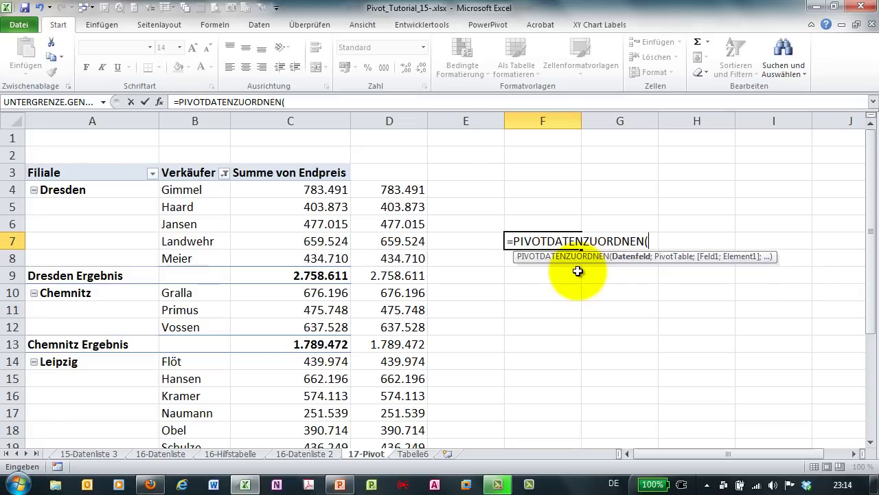
click(158, 101)
mouse_move(439, 249)
mouse_down()
mouse_move(703, 155)
mouse_move(589, 154)
mouse_up()
text(C3)
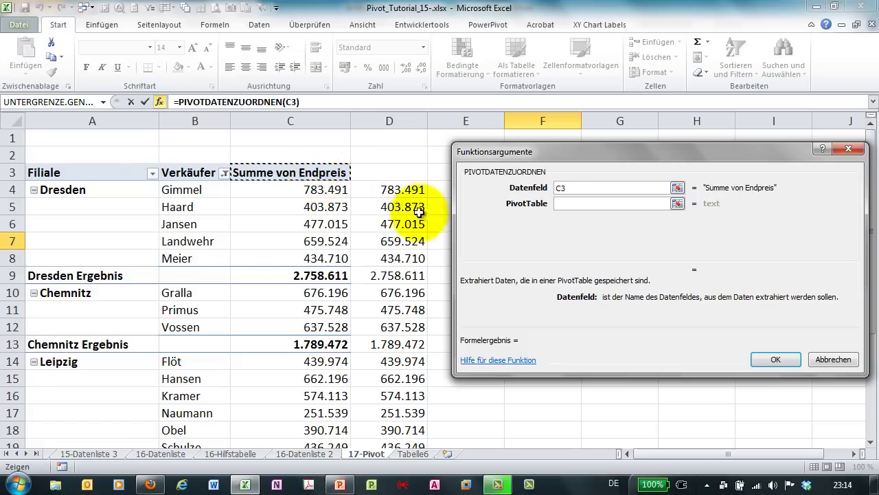
- Set Datenfeld to Endpreis and the PivotTable argument to A3
key(BackSpace)
key(BackSpace)
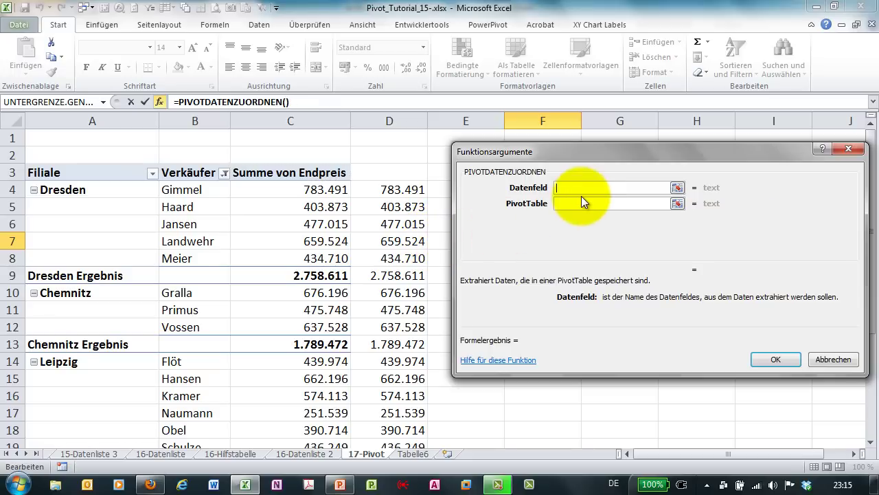
text(Endpreis)
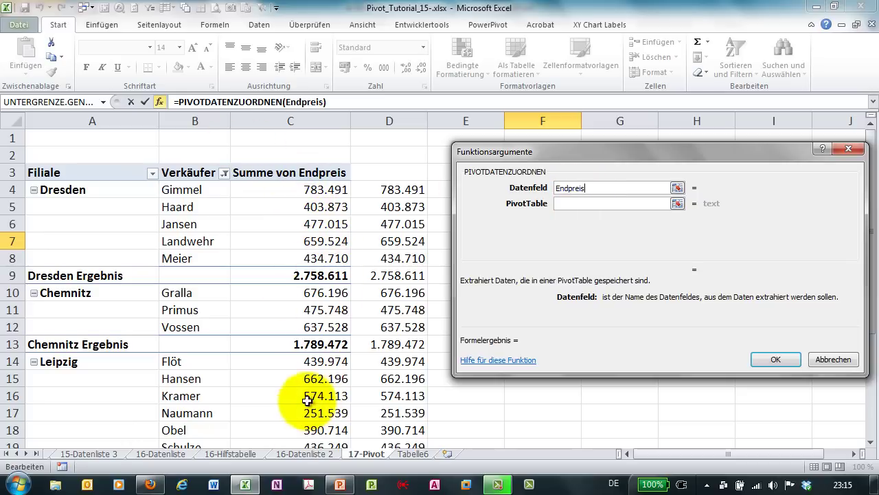
click(569, 204)
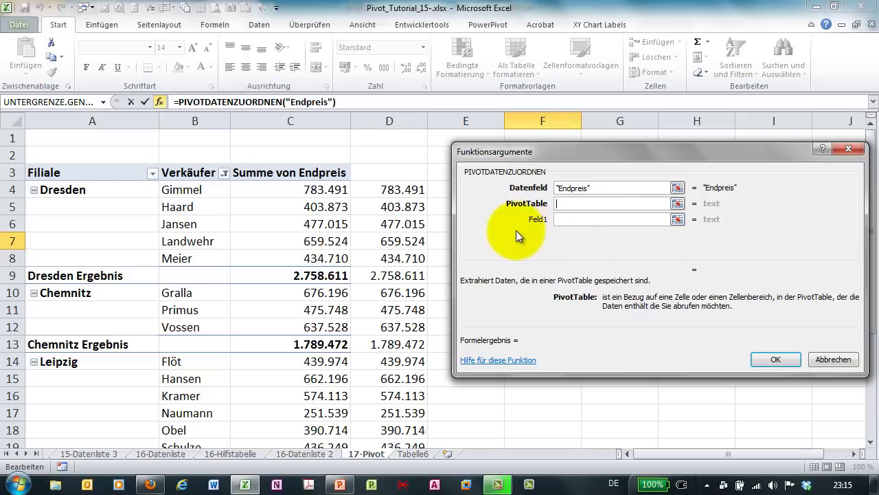
click(79, 171)
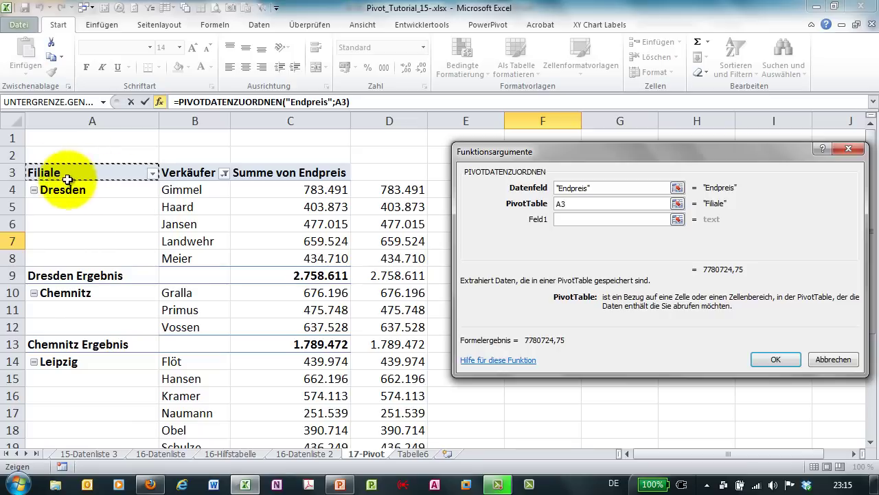
- Set Feld1 to Filiale and Element1 to Dresden, previewing 2758611,39
drag(669, 151, 627, 121)
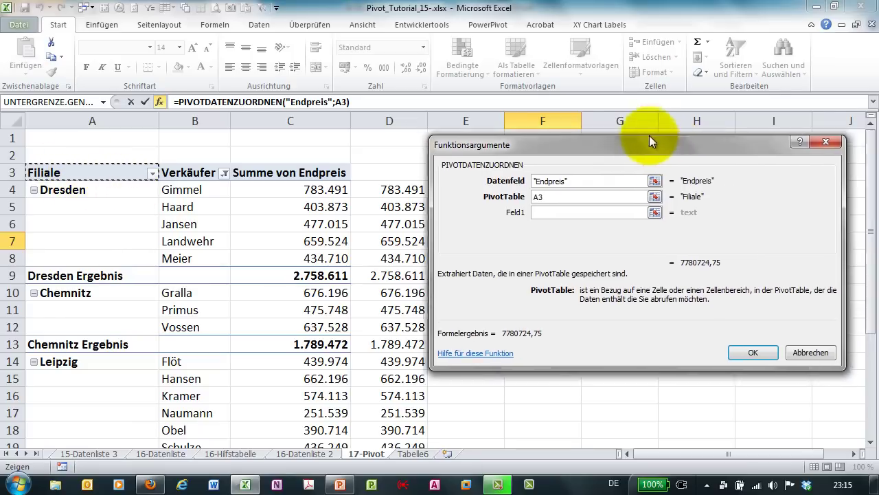
drag(871, 220, 871, 289)
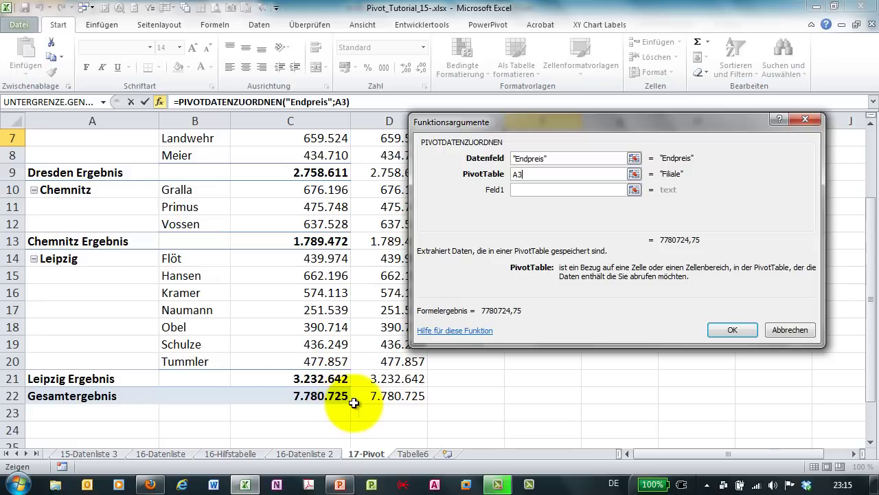
drag(874, 395, 867, 275)
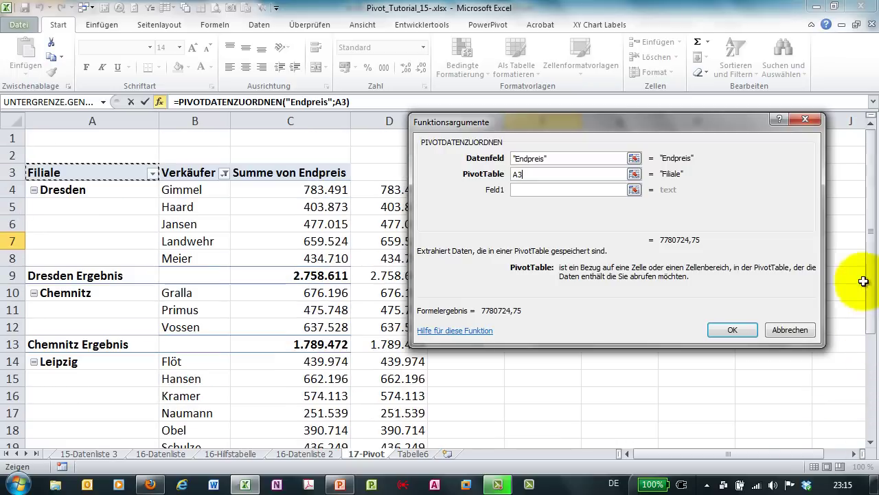
click(547, 189)
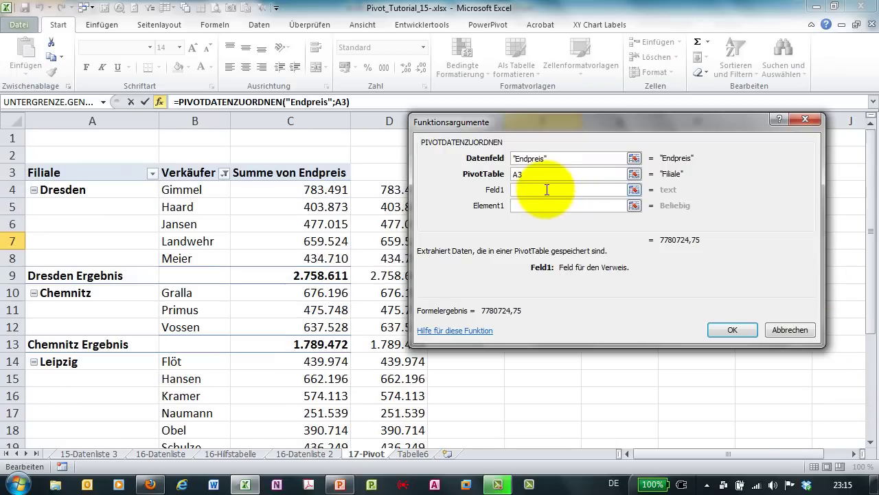
text(Filiale)
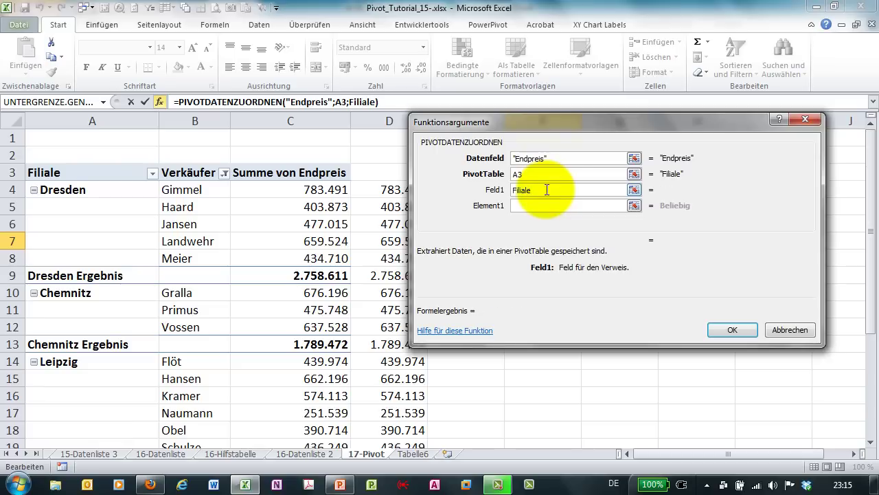
click(536, 205)
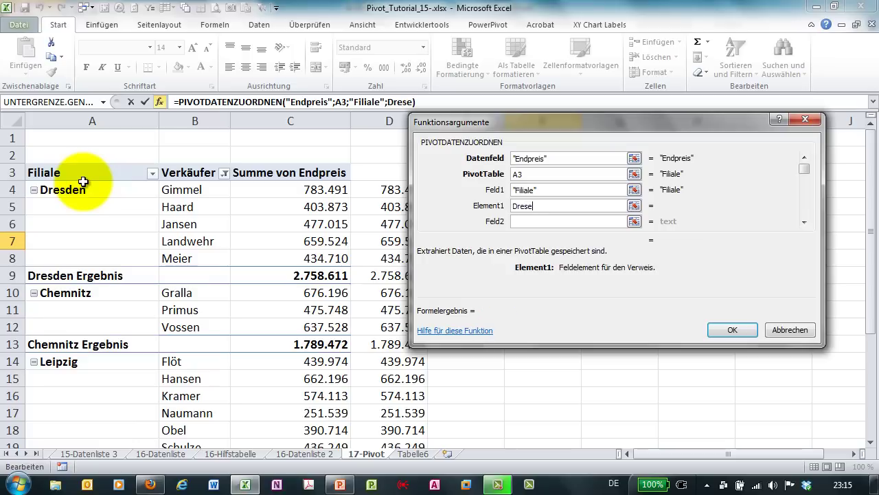
click(557, 190)
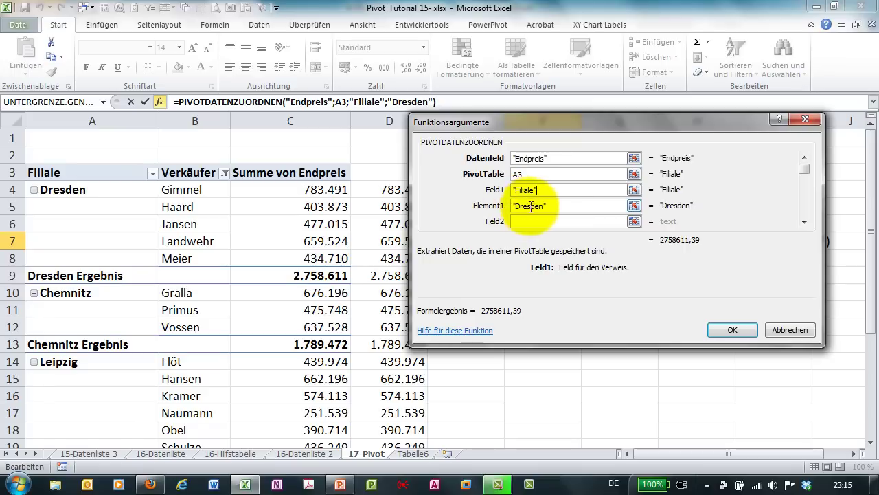
- Confirm the F7 formula, then choose (Alle anzeigen) in the Verkäufer filter so F7 shows 4018871,39
click(726, 329)
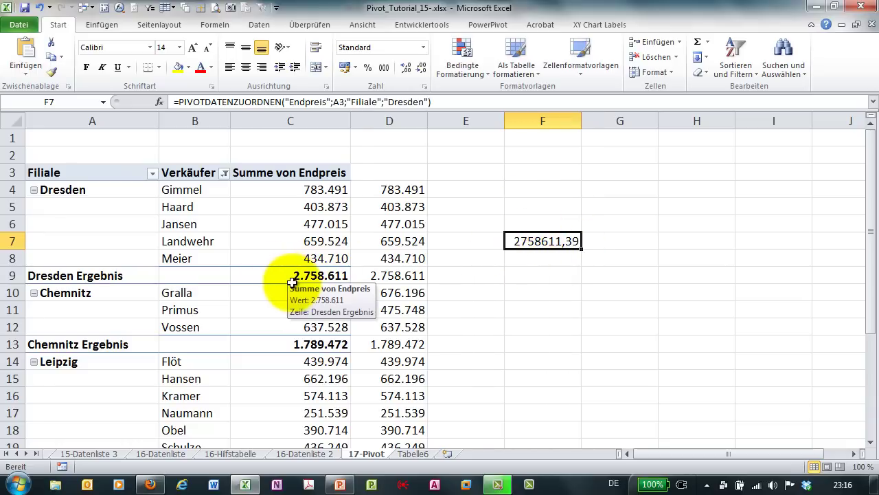
mouse_move(317, 279)
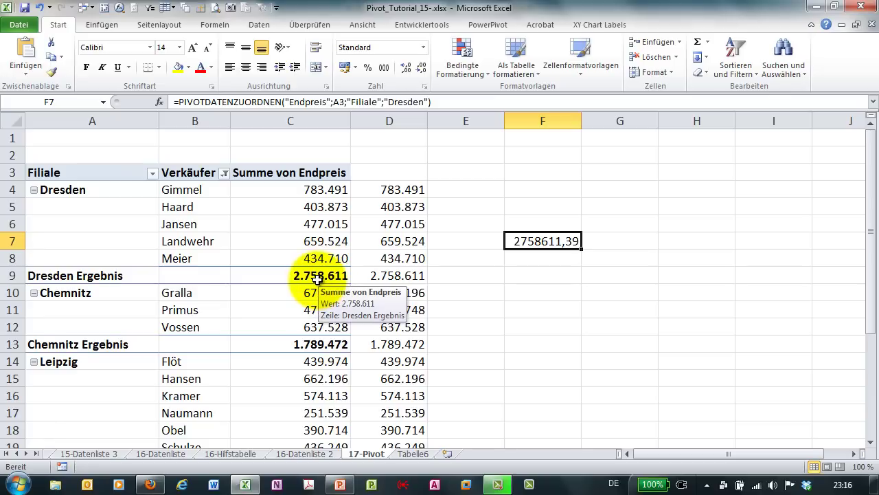
click(224, 173)
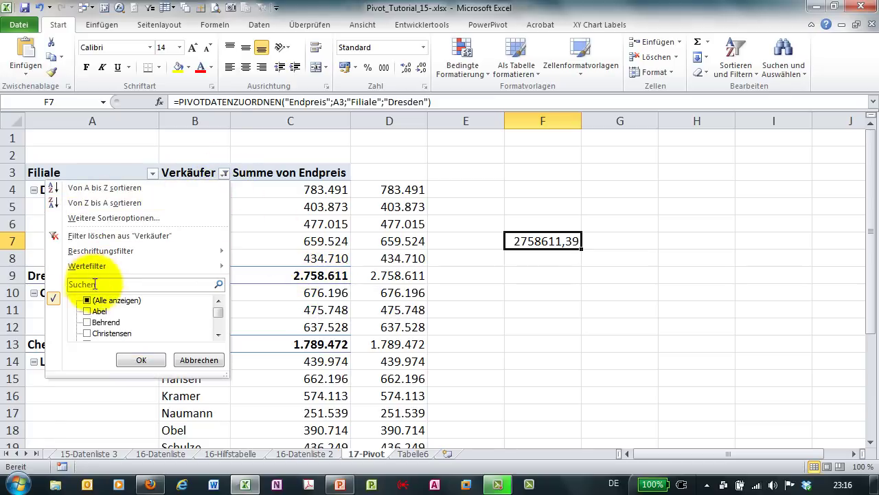
click(87, 300)
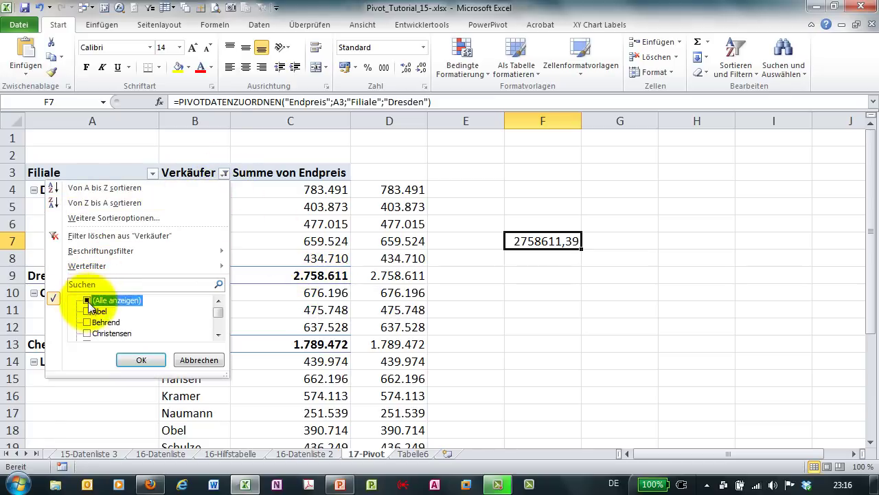
click(137, 359)
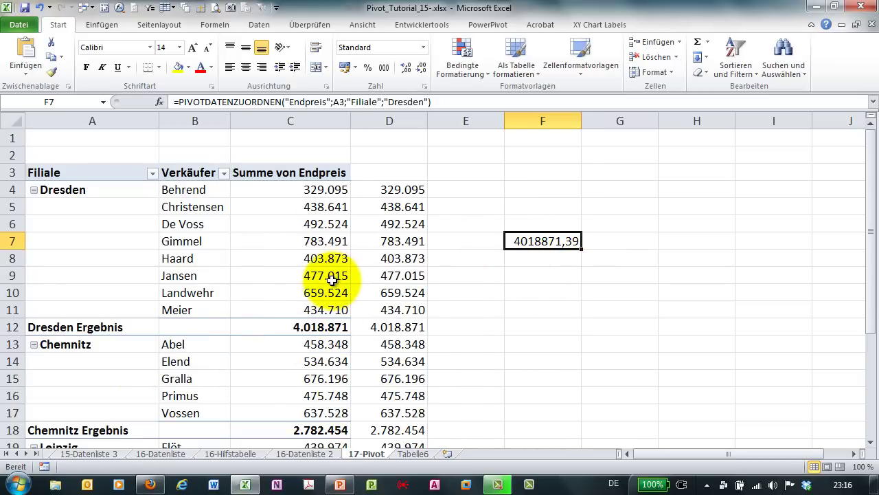
mouse_move(328, 252)
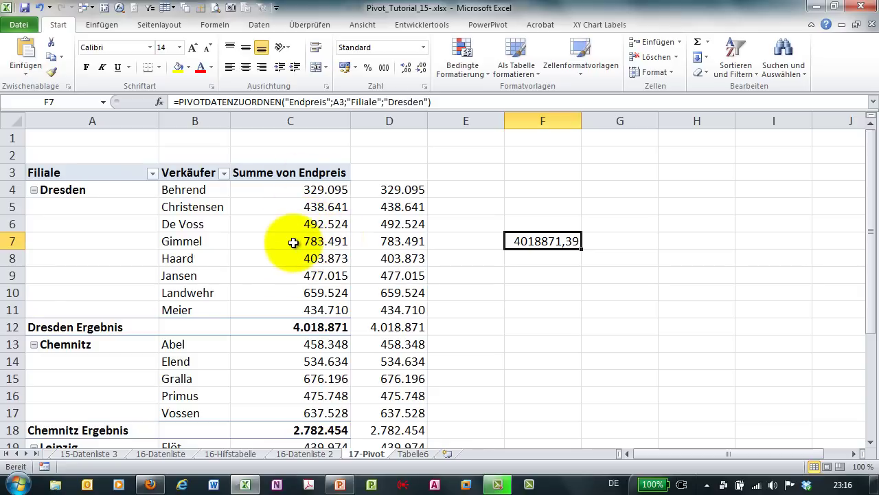
- Switch the pivot's Endpreis summary from sum to Mittelwert and check that F7 shows 34645,443
click(282, 208)
right_click(282, 208)
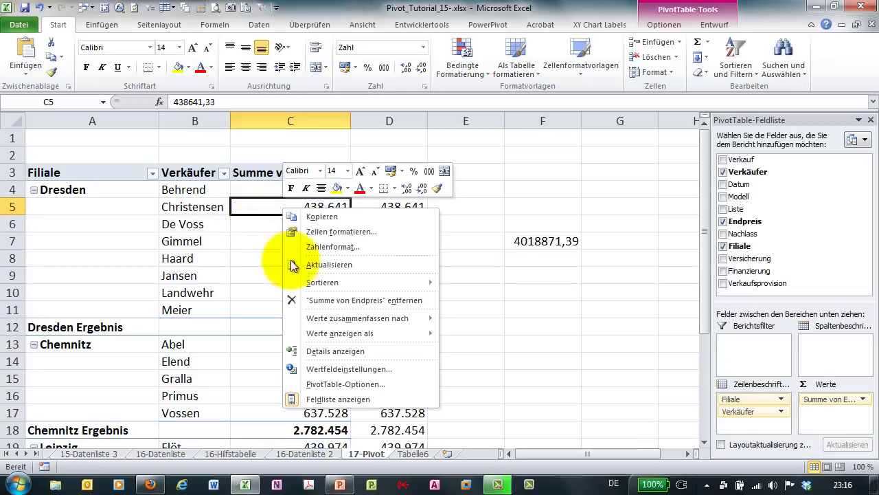
mouse_move(348, 323)
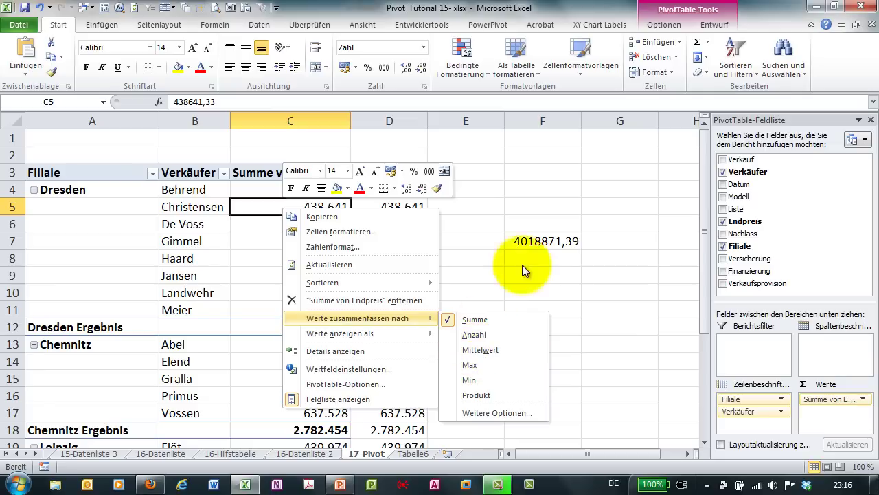
click(484, 352)
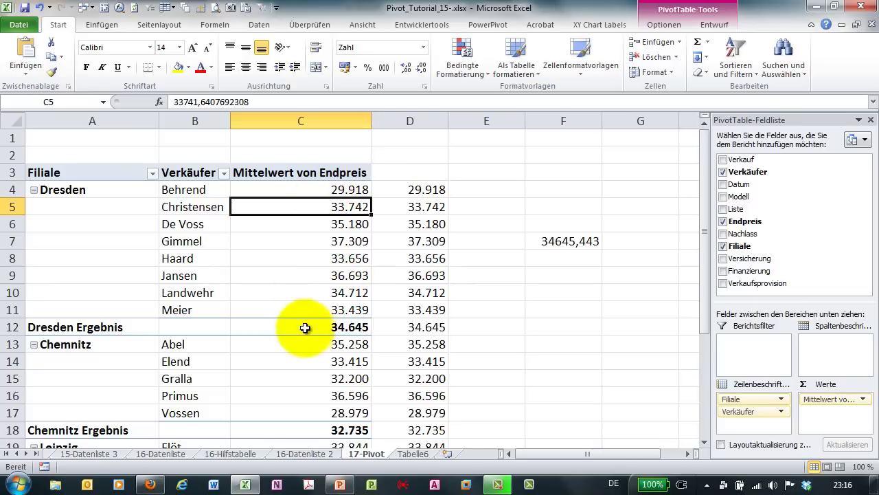
click(563, 242)
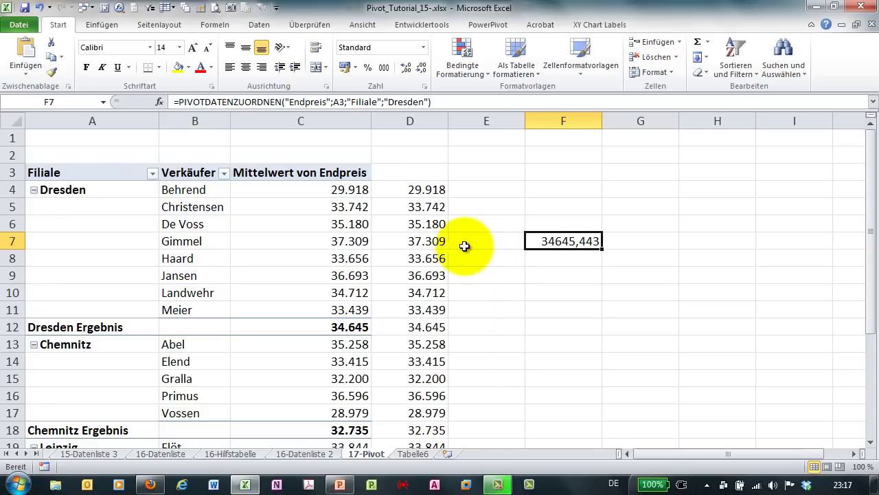
click(268, 189)
drag(269, 189, 137, 350)
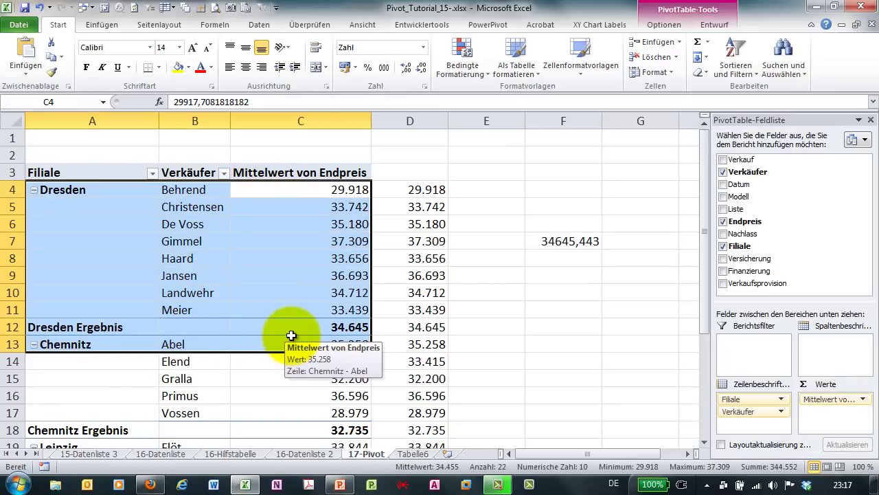
click(566, 240)
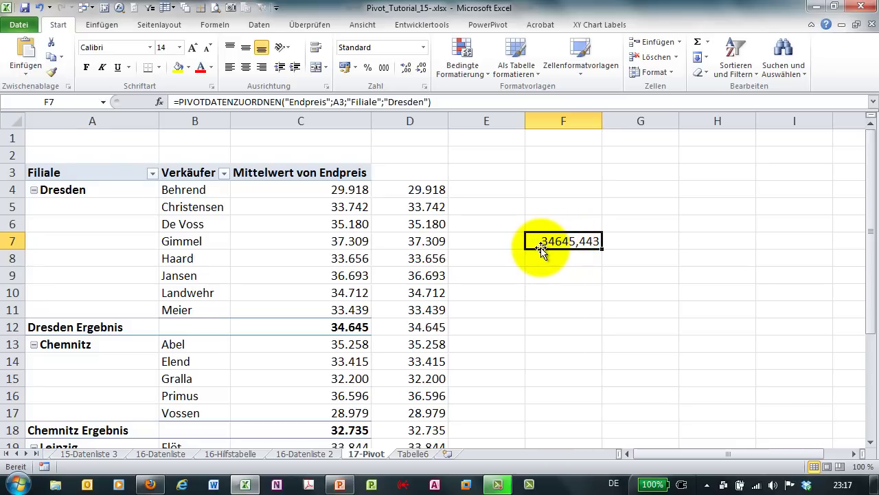
mouse_move(286, 235)
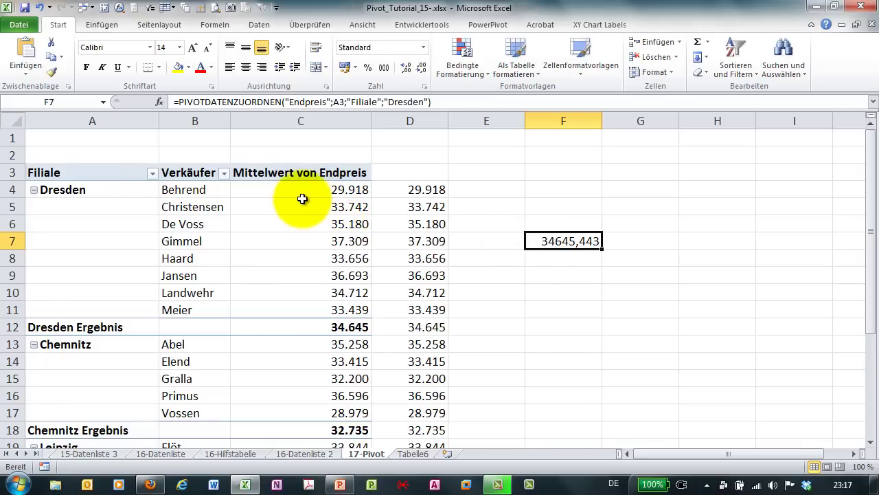
mouse_move(309, 210)
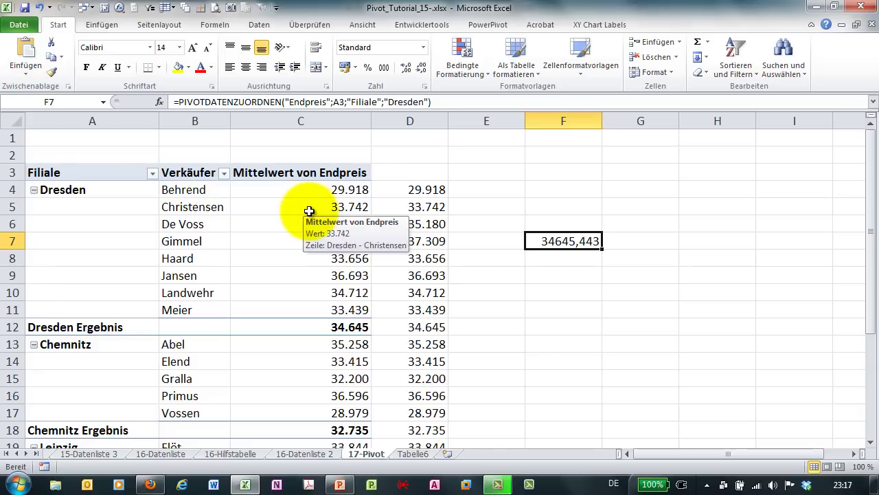